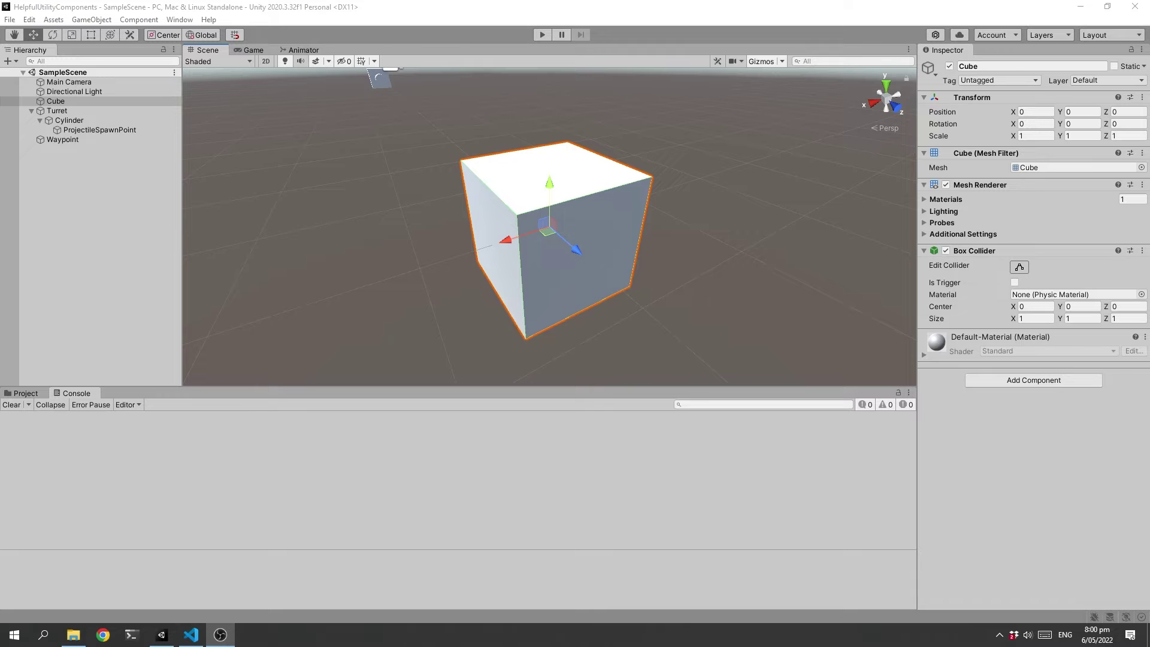
- Switch to Visual Studio Code and review the TextArea(5,10) attribute and note string in Note.cs
left_click(55, 102)
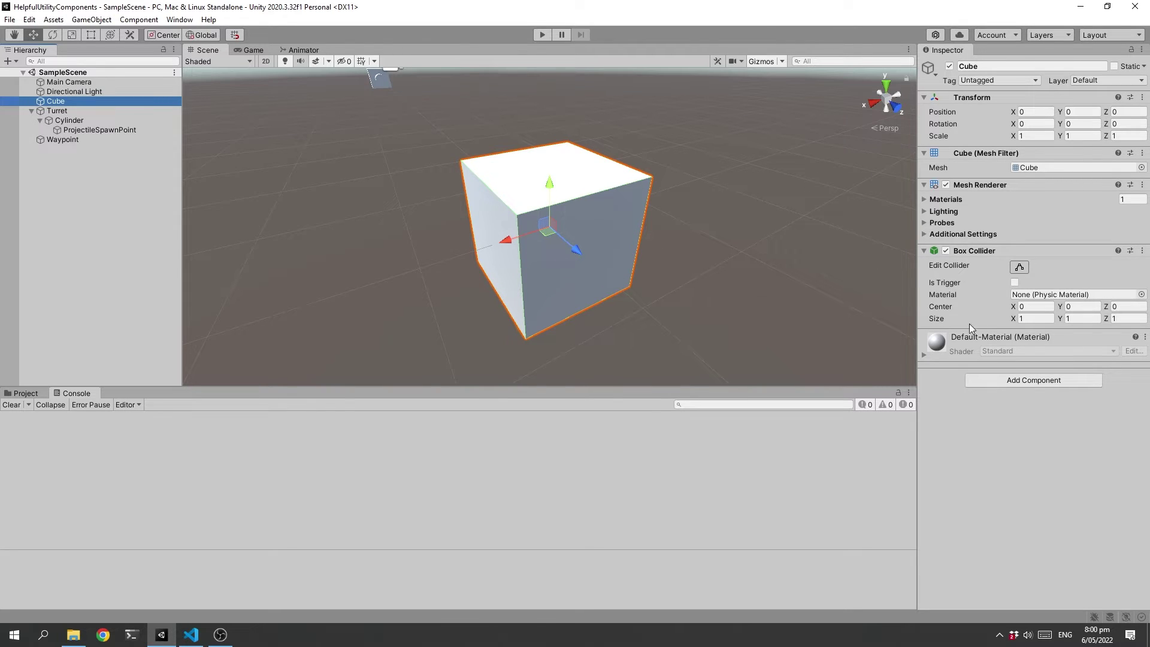
left_click(192, 636)
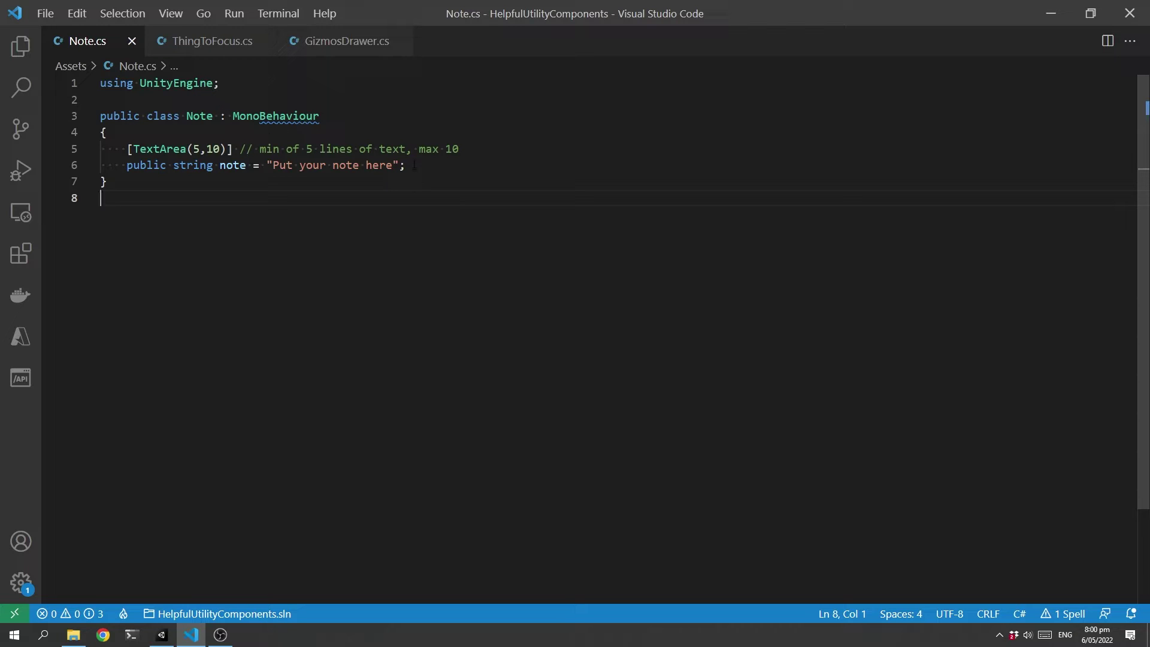
left_click_drag(407, 166, 234, 150)
left_click(103, 198)
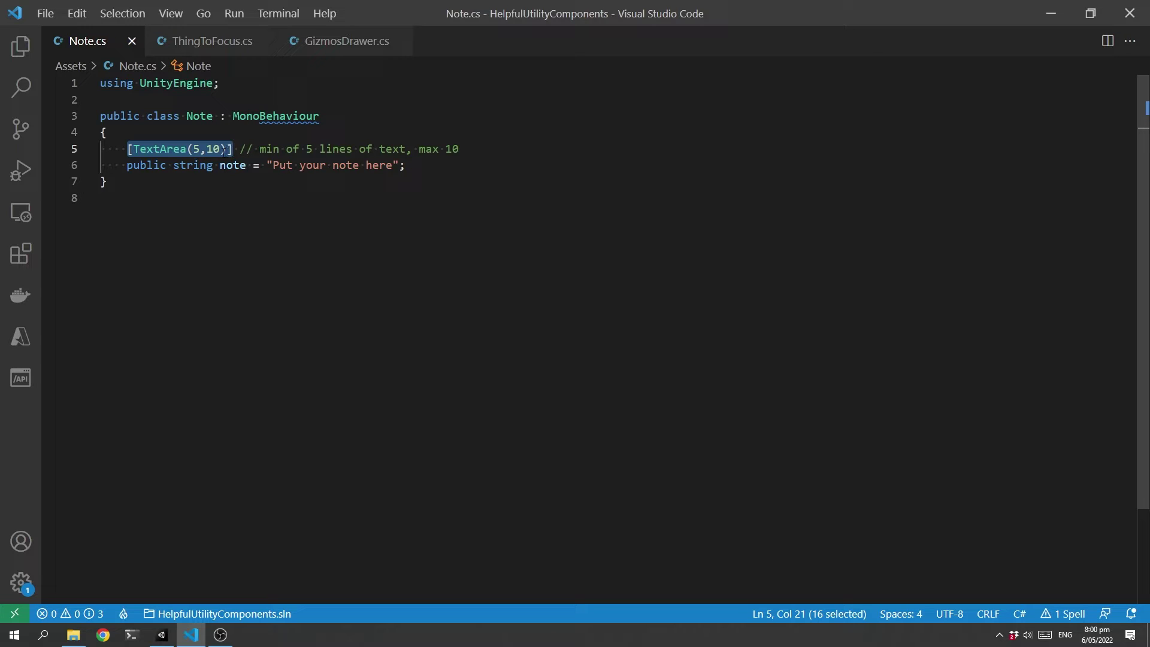
- Switch to Unity and add the Note script component to the Cube
left_click(161, 635)
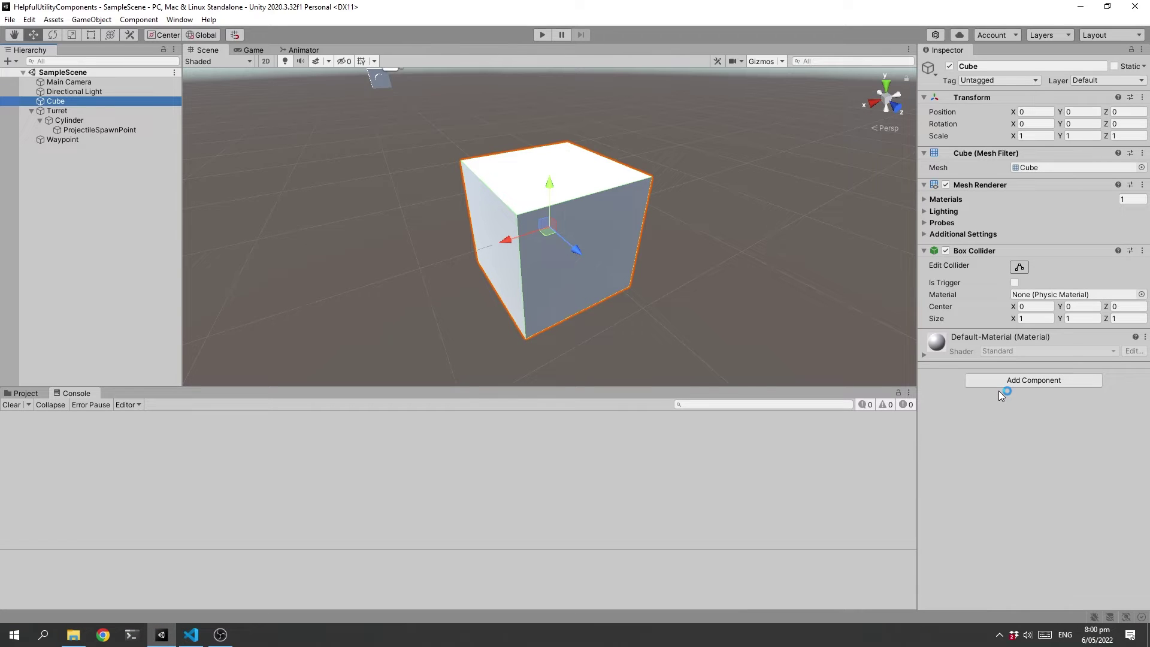
left_click(1000, 383)
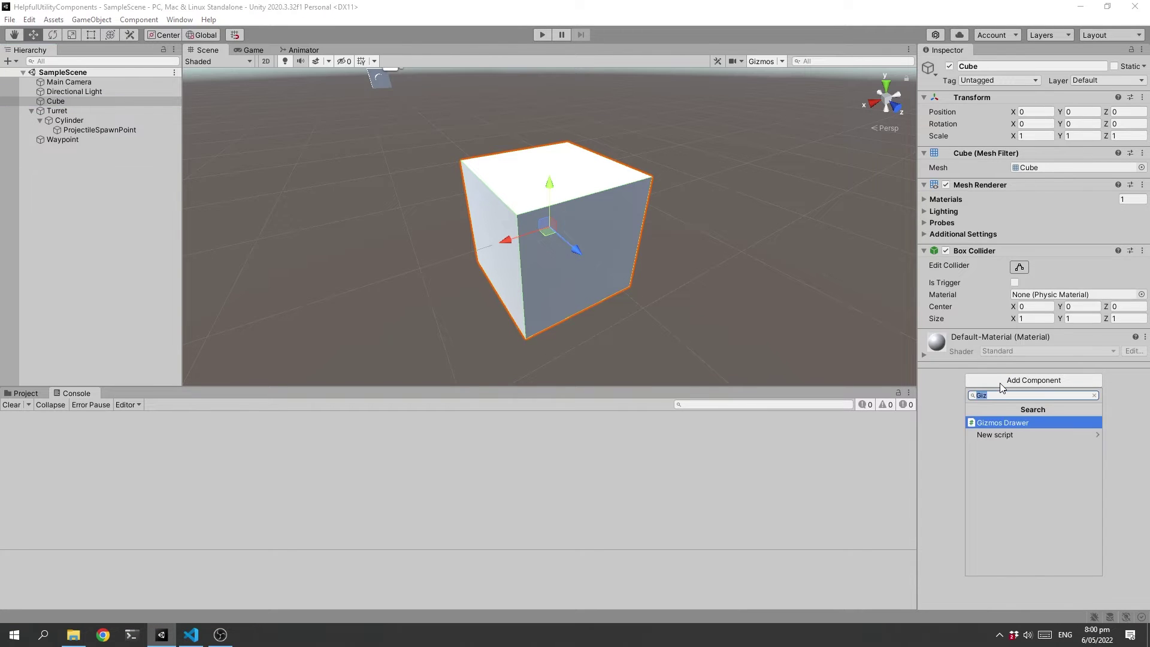
type("No")
left_click(991, 423)
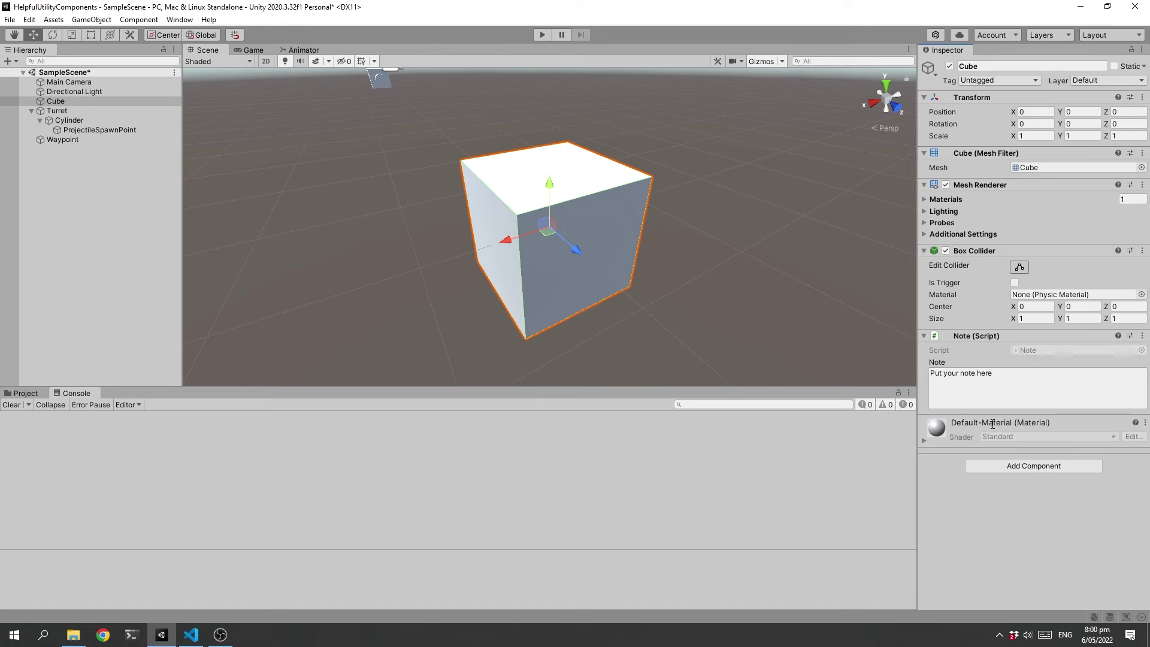
- Replace the placeholder text in the Cube's Note component with "Some notes into this field"
left_click(1004, 380)
key("ctrl+a")
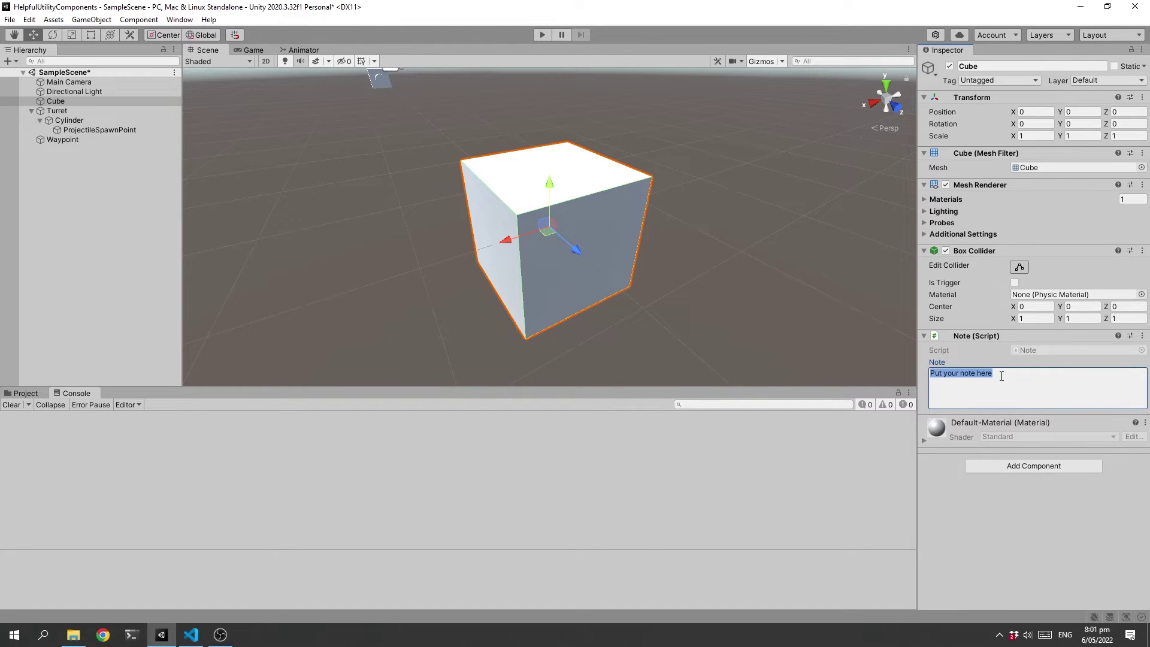
type("Some notes into thsi ")
type("field")
key("Delete")
key("Delete")
type("is")
left_click(1001, 542)
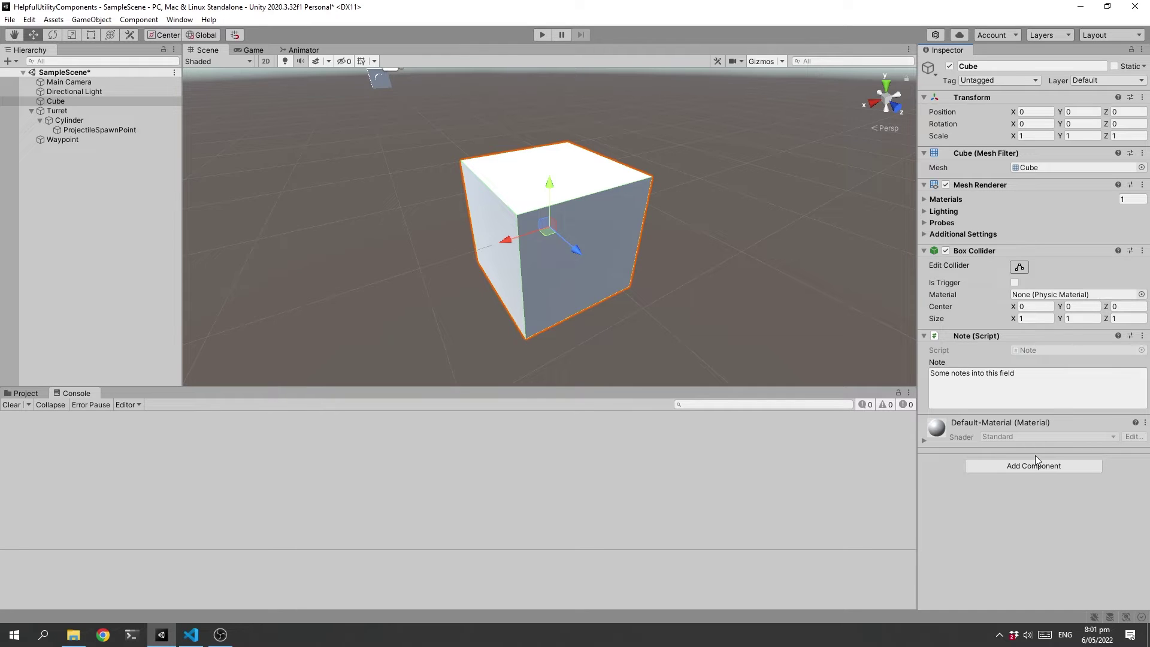
- Move the Cube's Note component up the component order until it sits directly below Transform
left_click(1144, 338)
left_click(1091, 405)
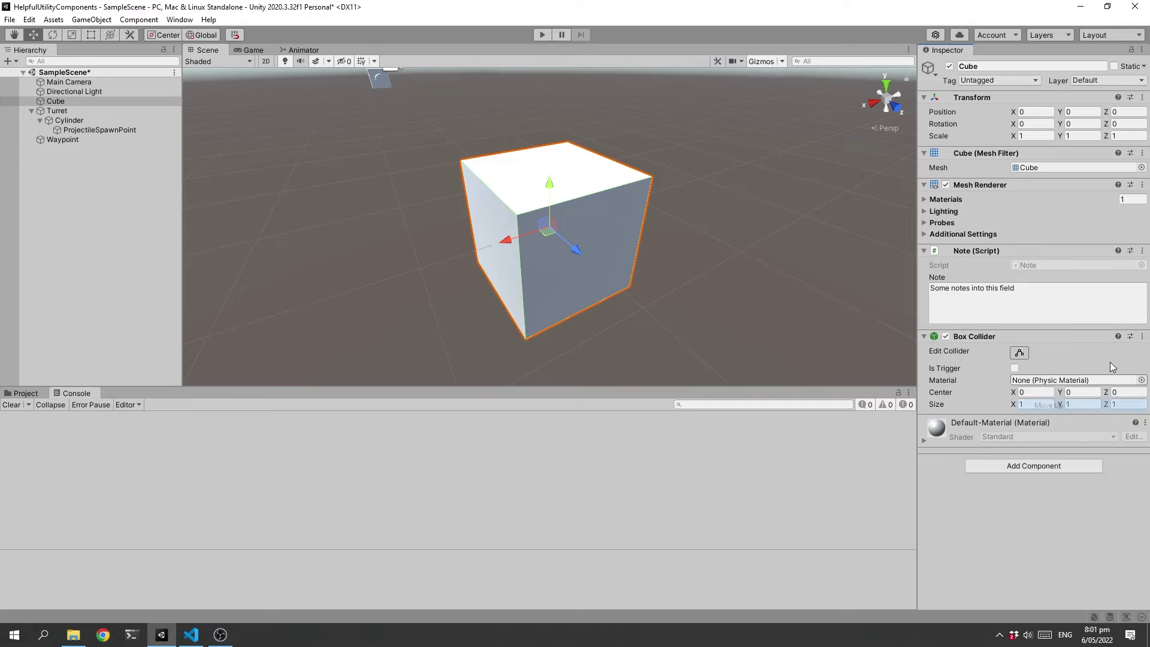
left_click(1142, 251)
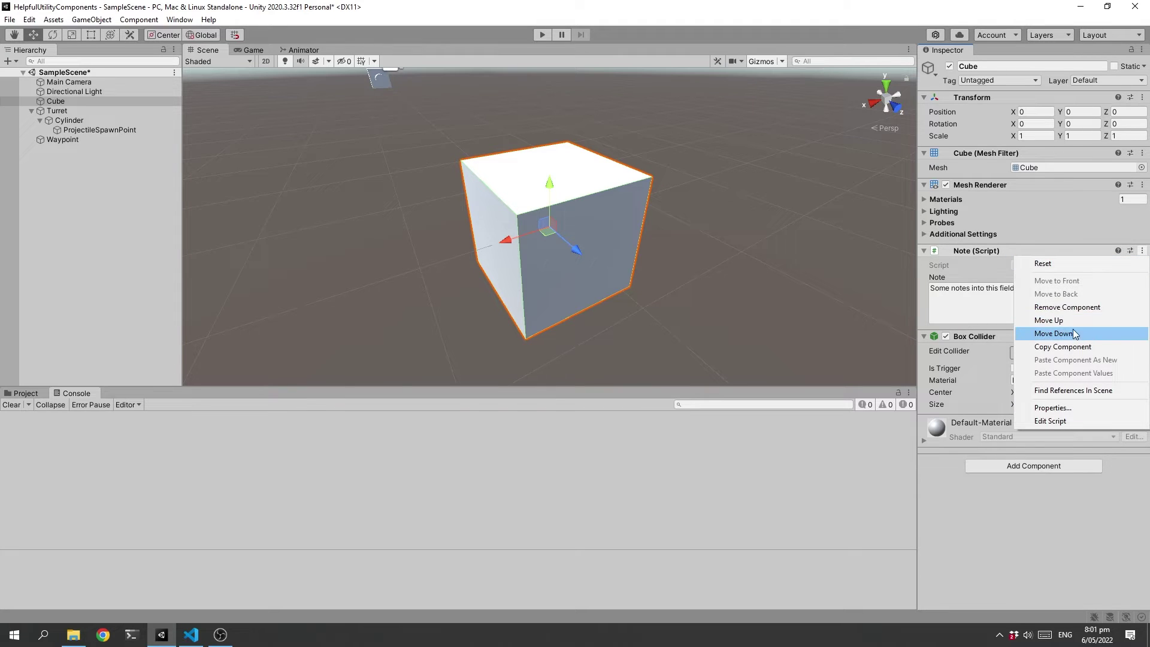
left_click(1054, 320)
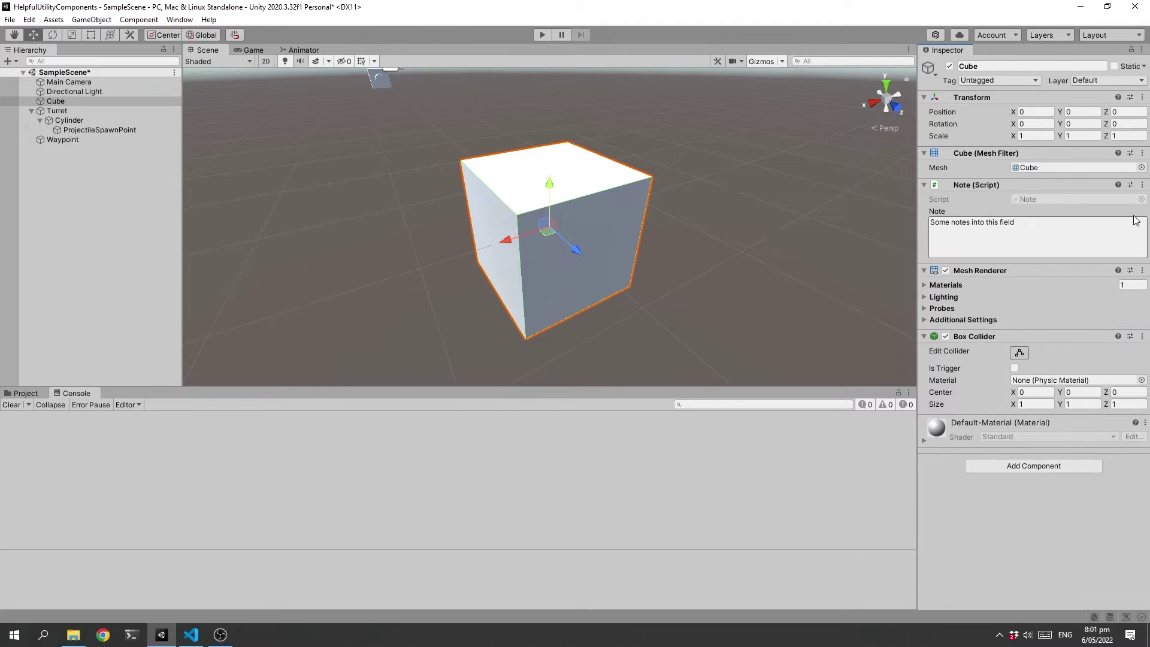
left_click(1141, 184)
left_click(1077, 255)
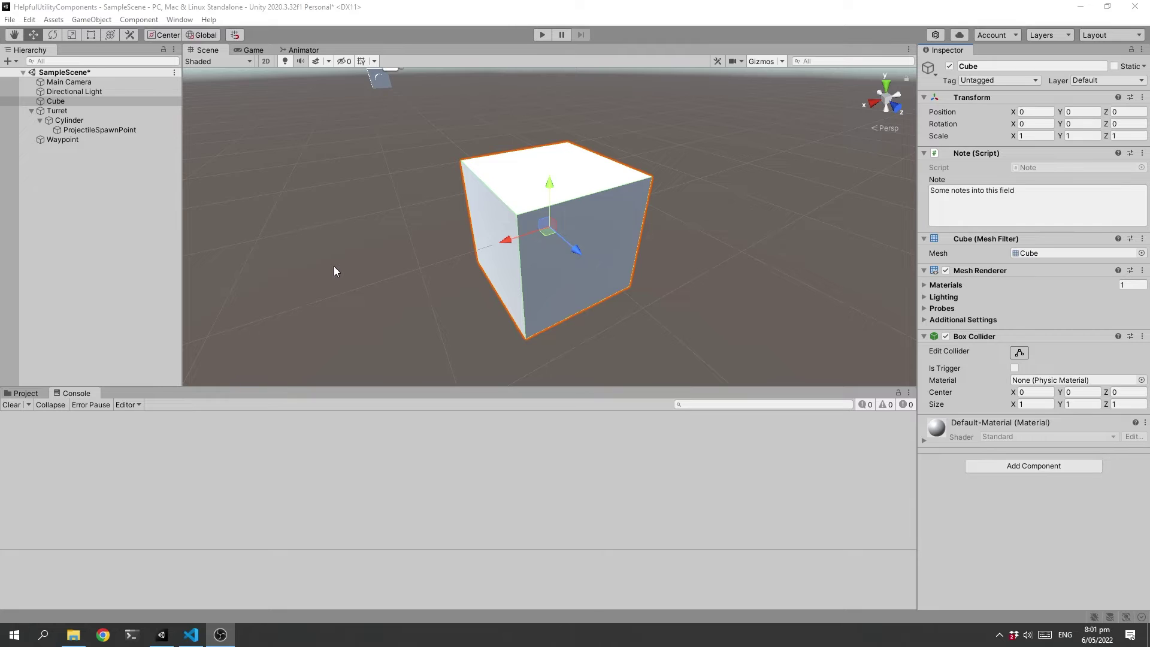
- Frame the Turret, Cube, Cylinder and empty ProjectileSpawnPoint in turn to compare how closely the Scene view focuses on each
left_click(54, 110)
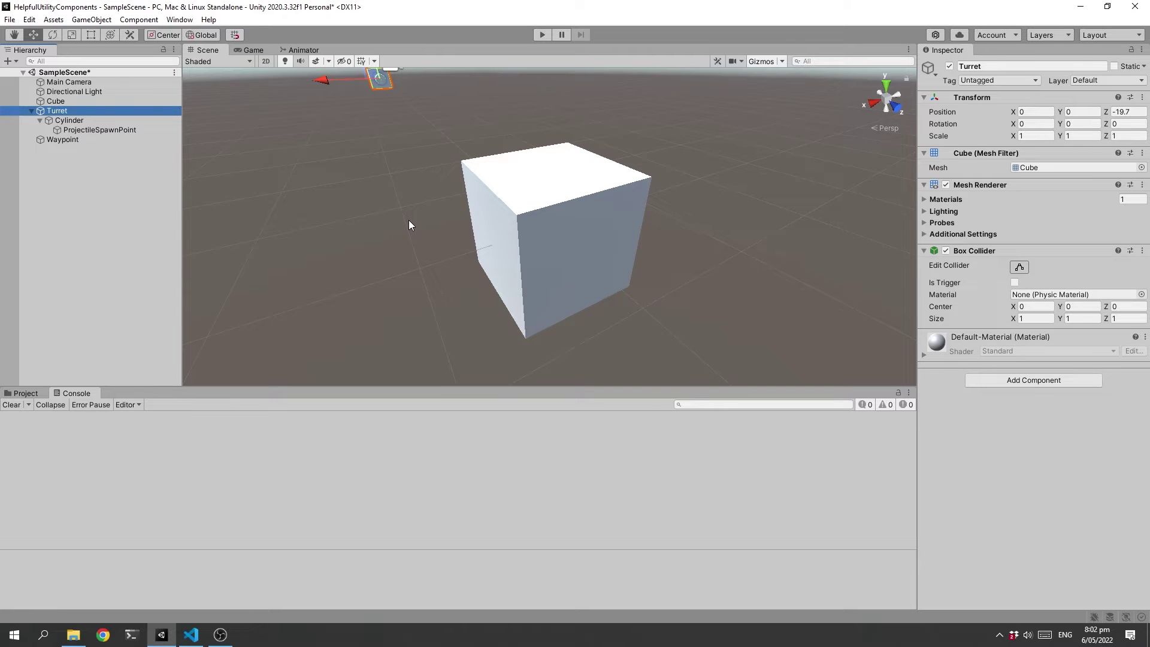
key("f")
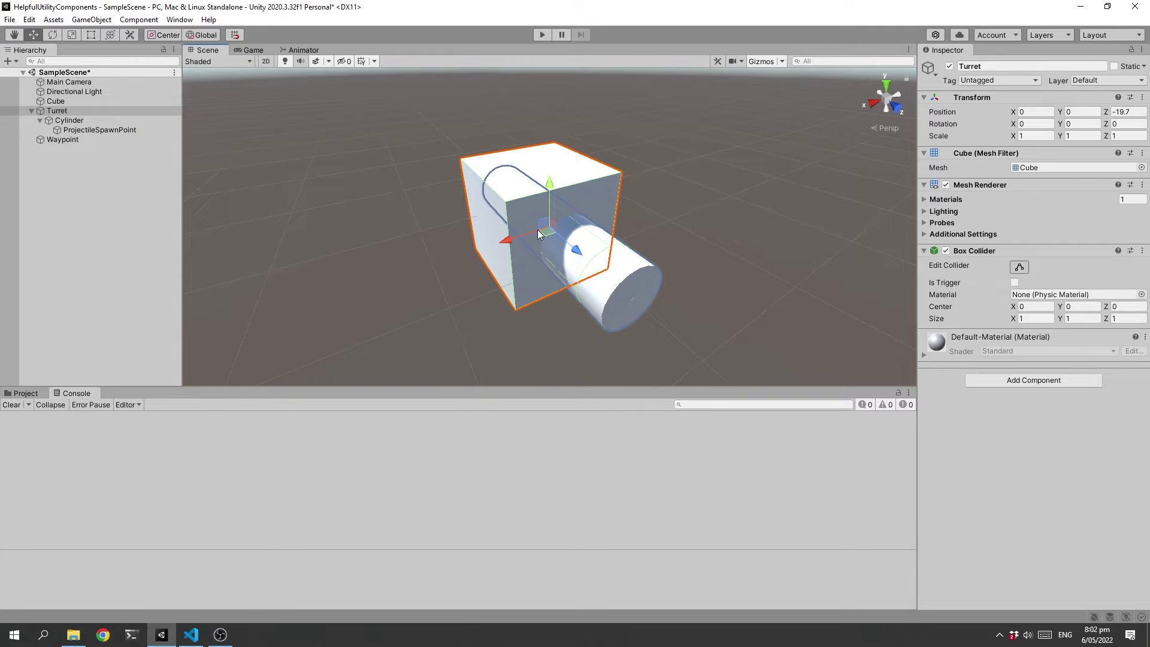
left_click(67, 122)
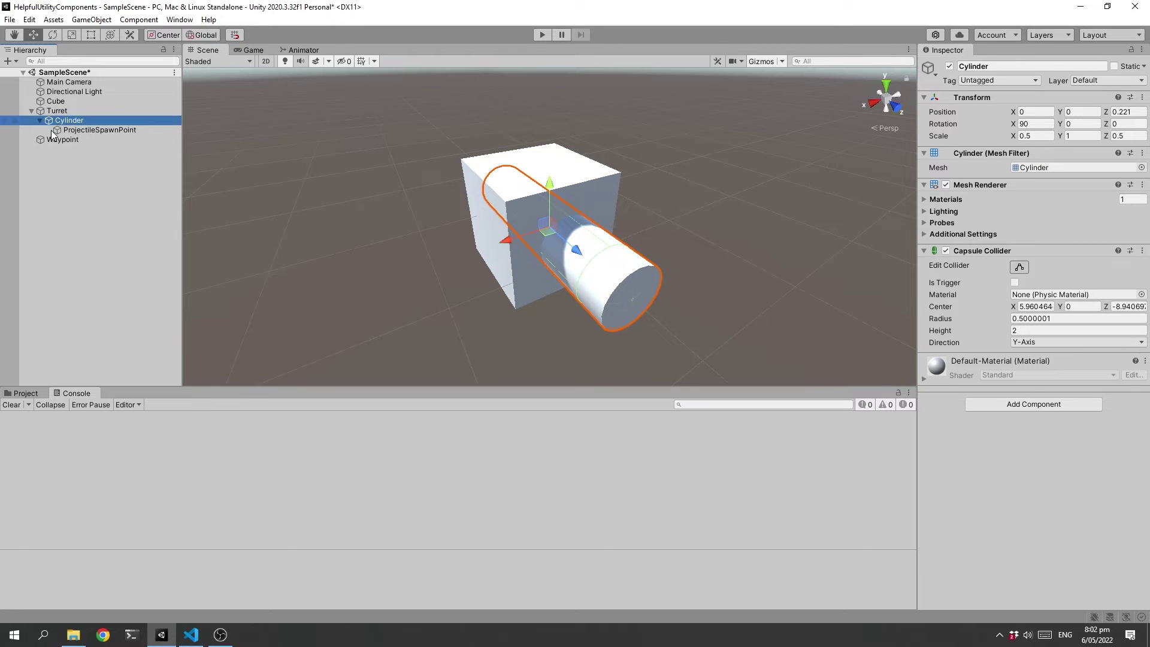
left_click(55, 102)
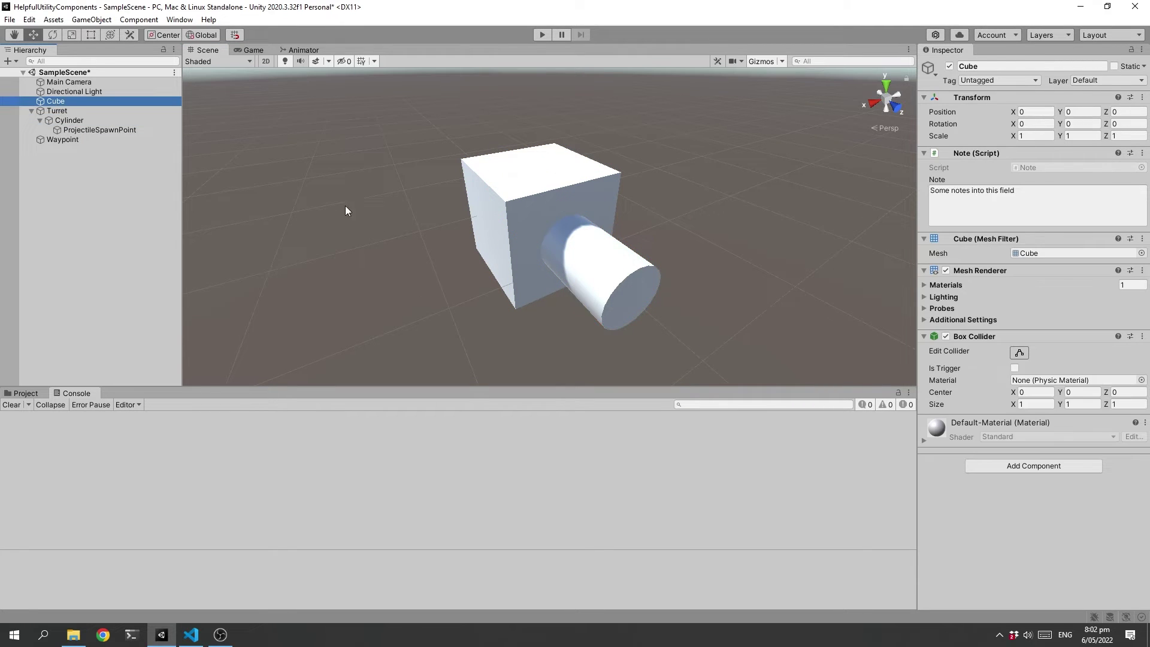
scroll(375, 213, "up", 3)
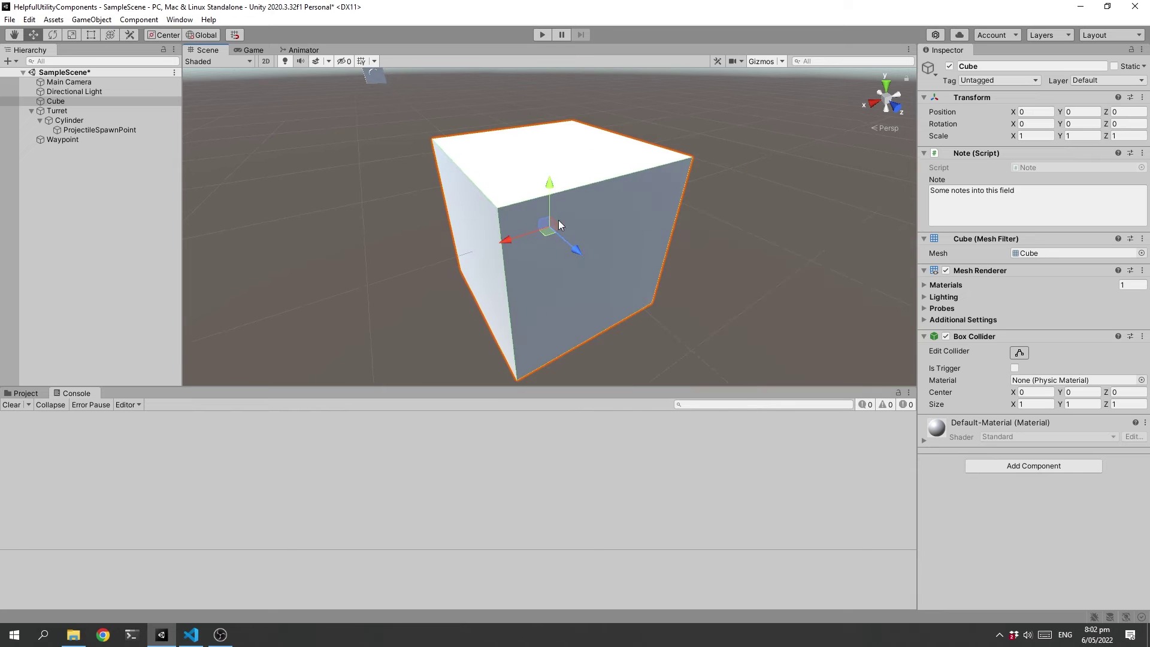
left_click(58, 111)
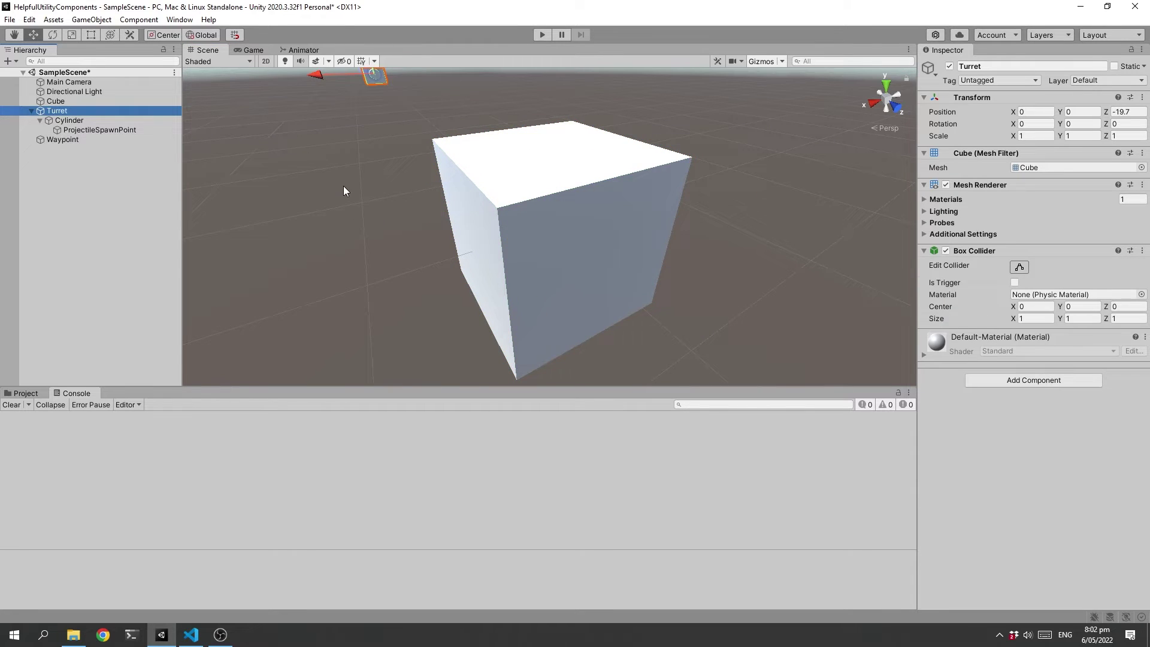
key("f")
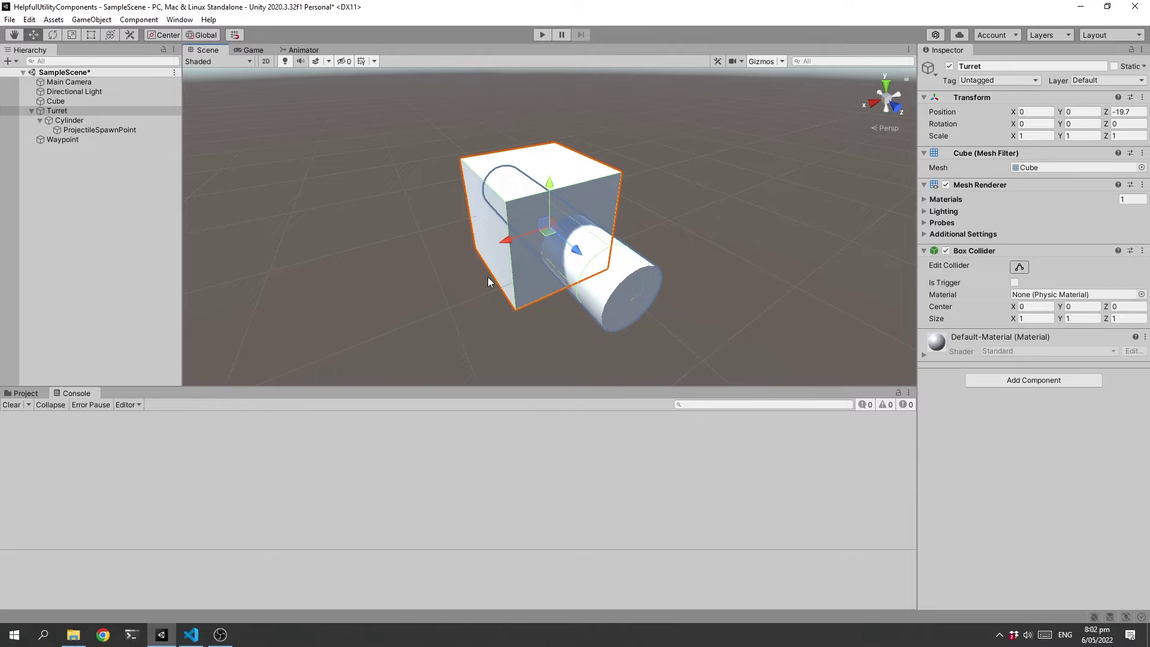
left_click(66, 121)
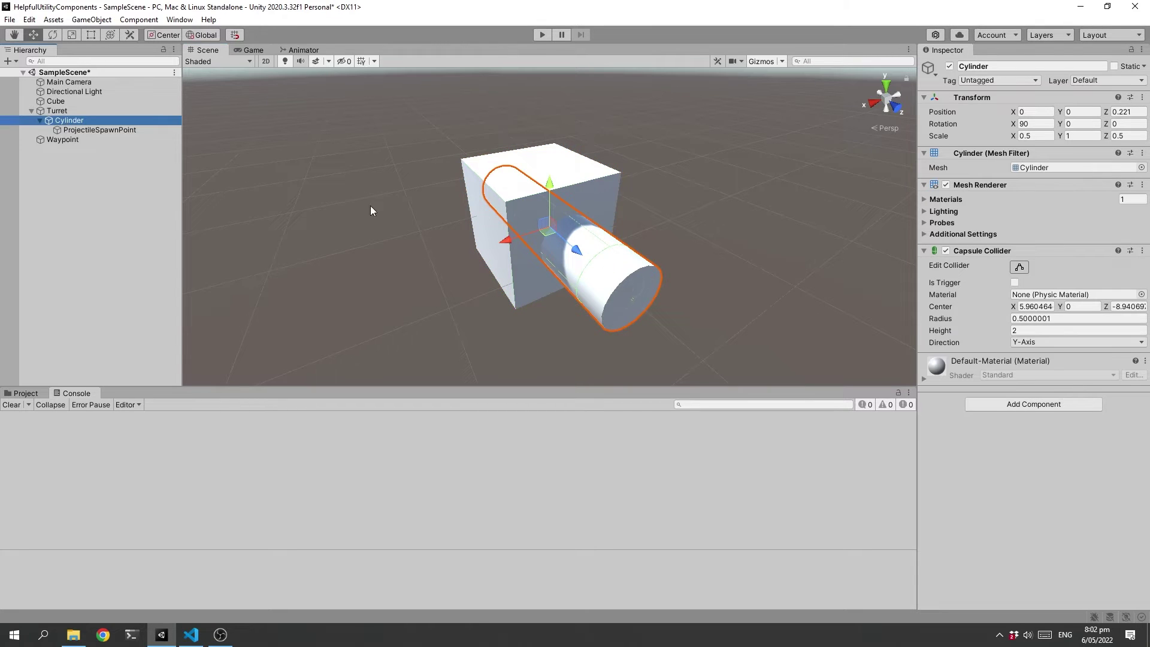
key("f")
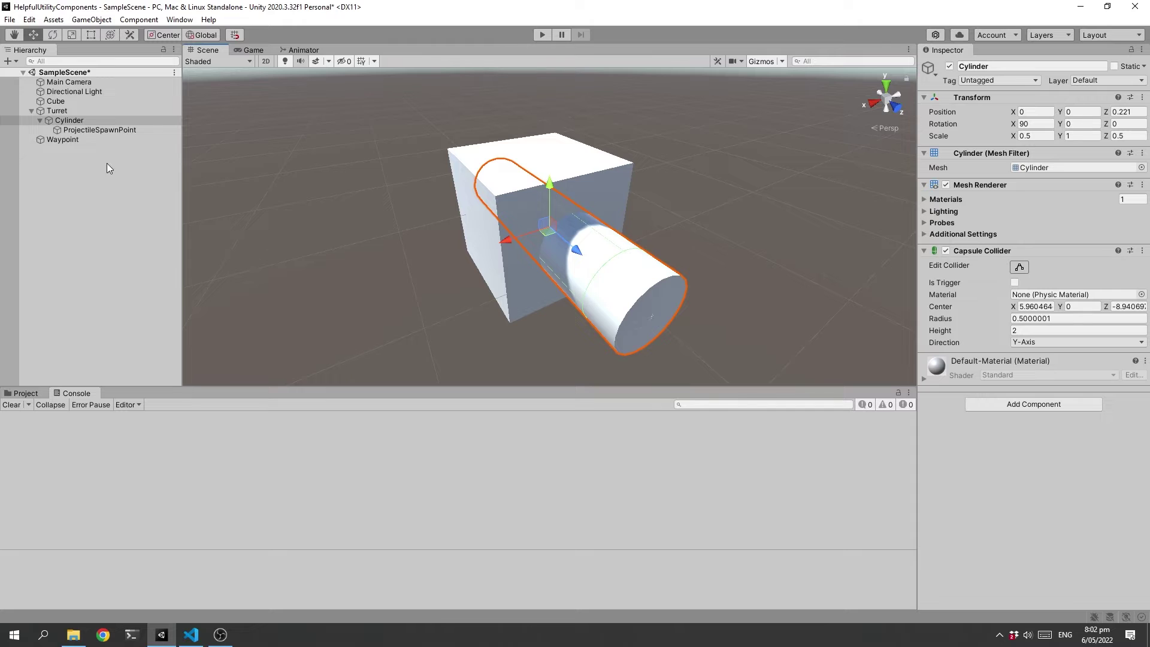
left_click(96, 130)
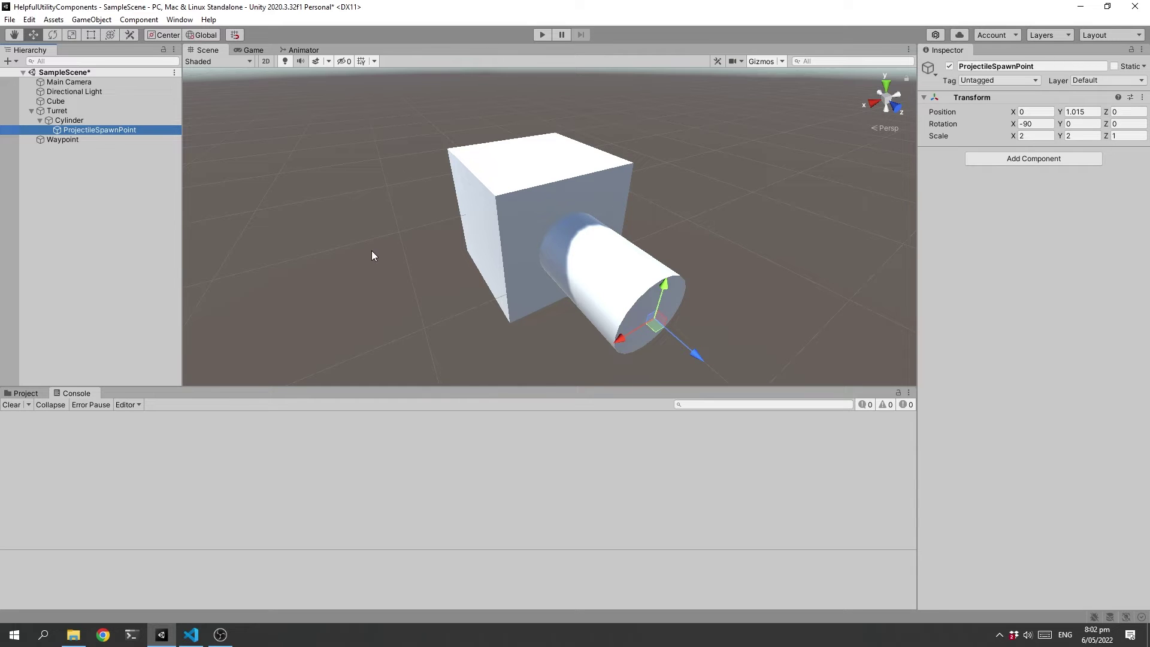
scroll(396, 253, "down", 5)
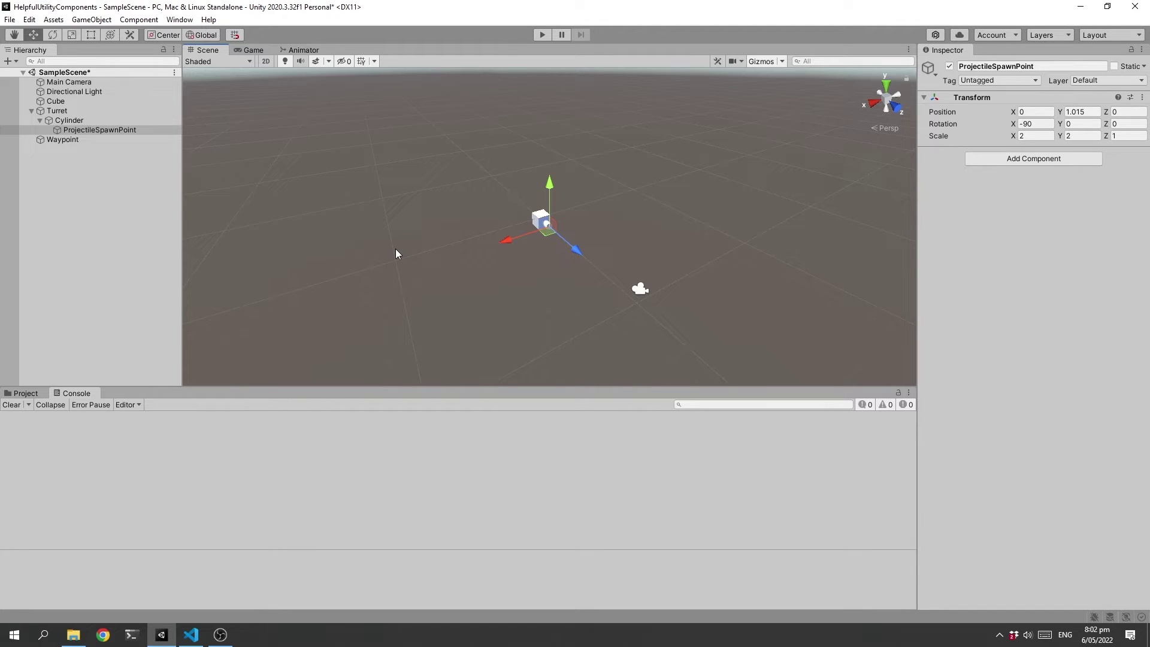
- Focus on the Cube and Turret again, and check the framing distance of ProjectileSpawnPoint against its parent Cylinder
left_click(59, 103)
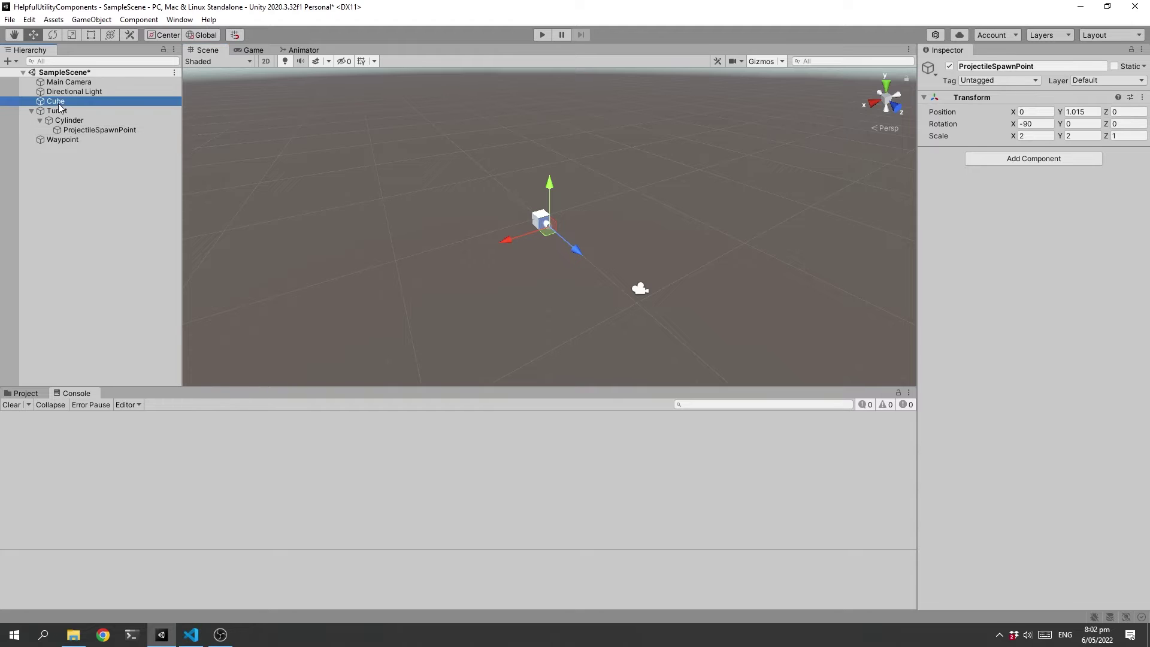
key("f")
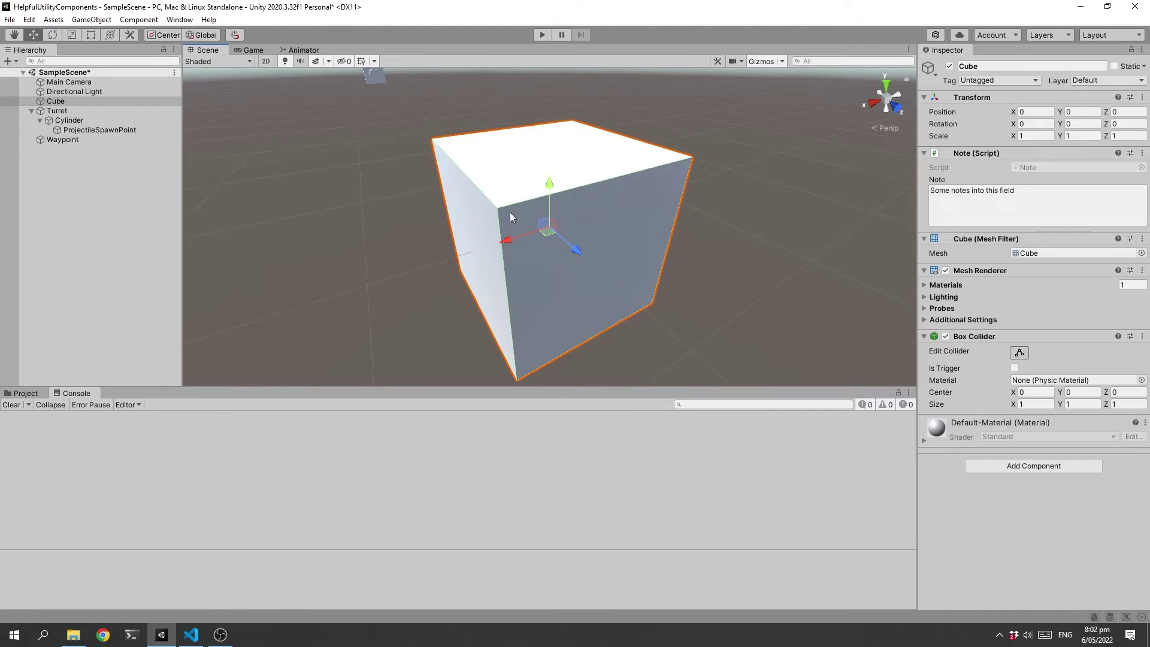
left_click(57, 110)
key("f")
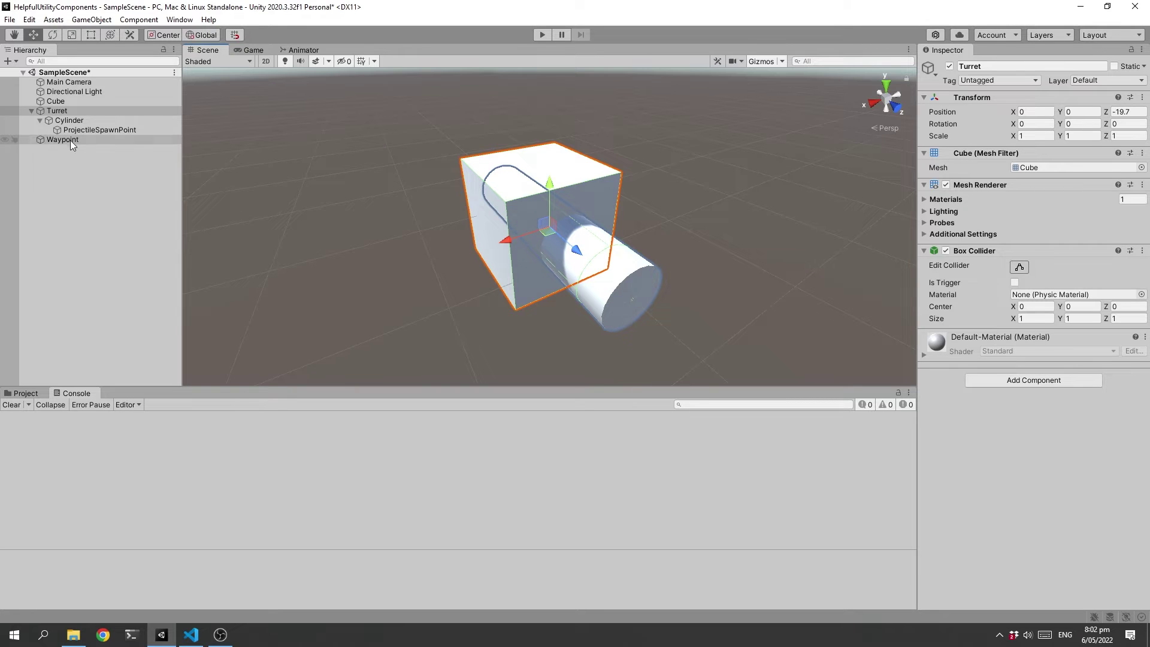
left_click(89, 129)
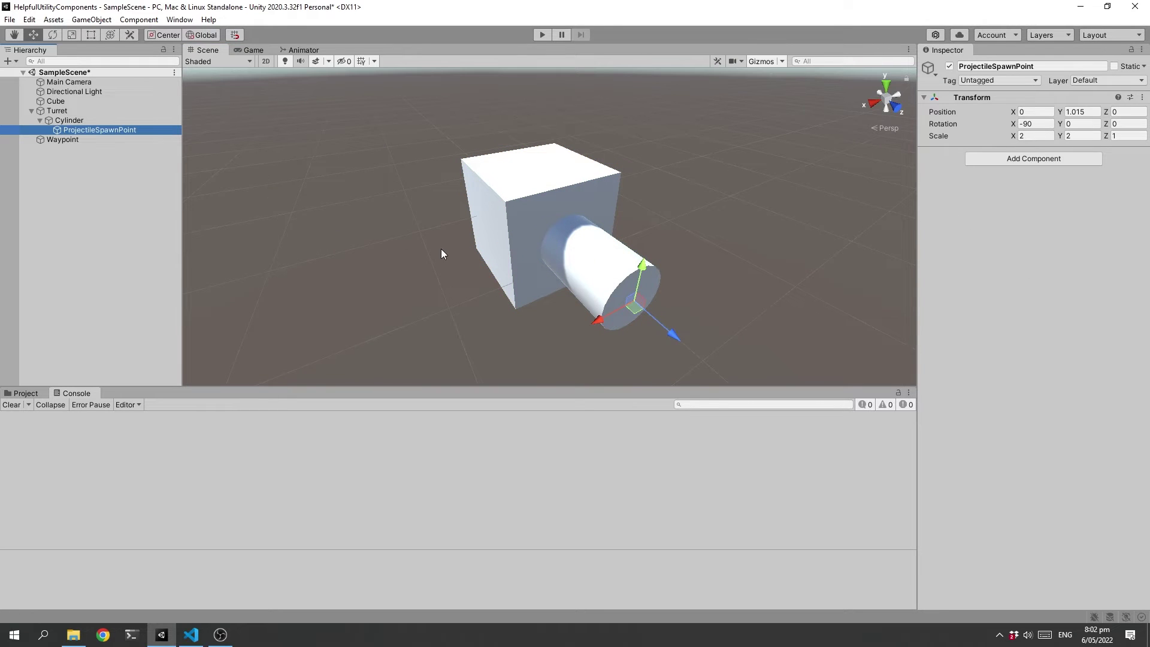
key("f")
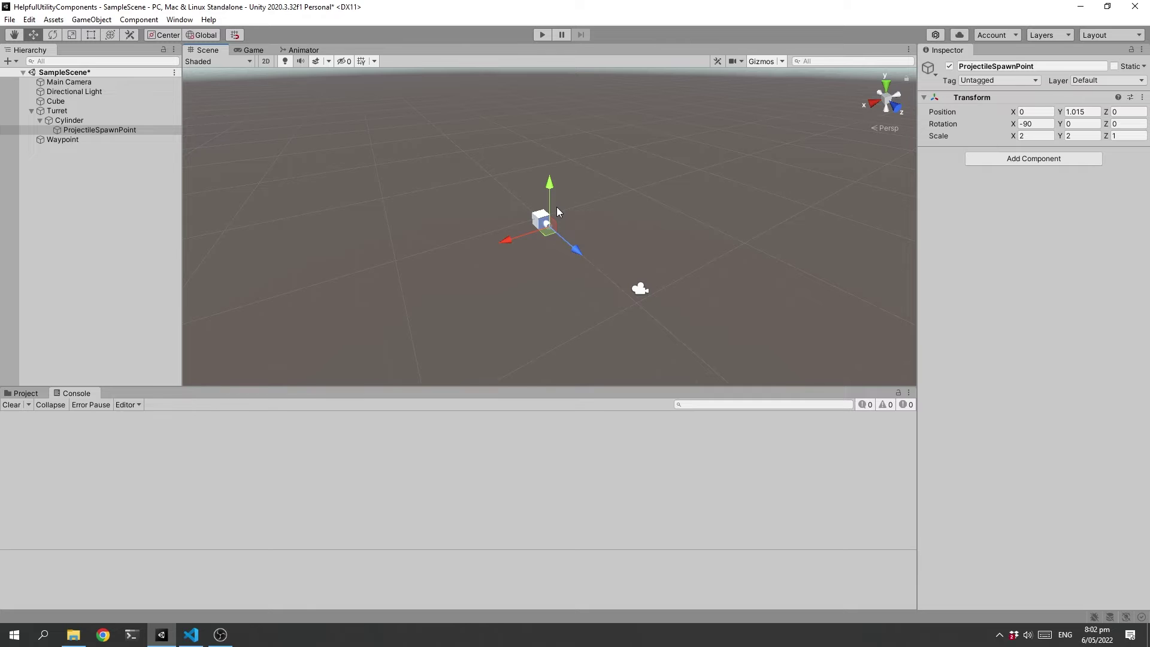
left_click(70, 121)
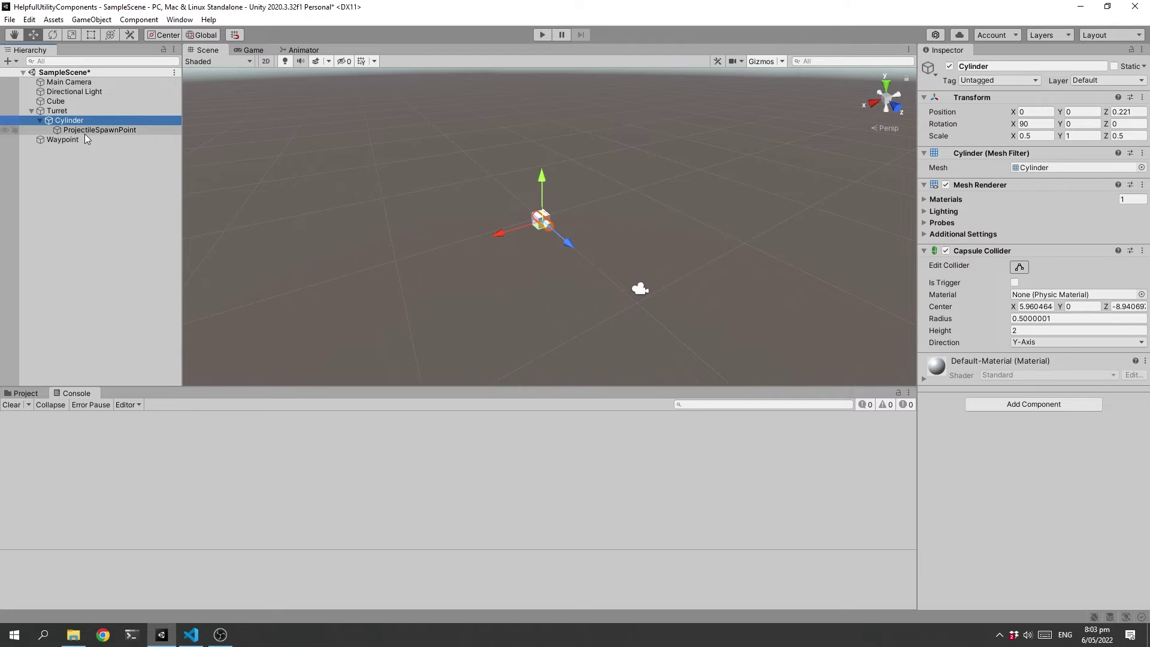
left_click(123, 130)
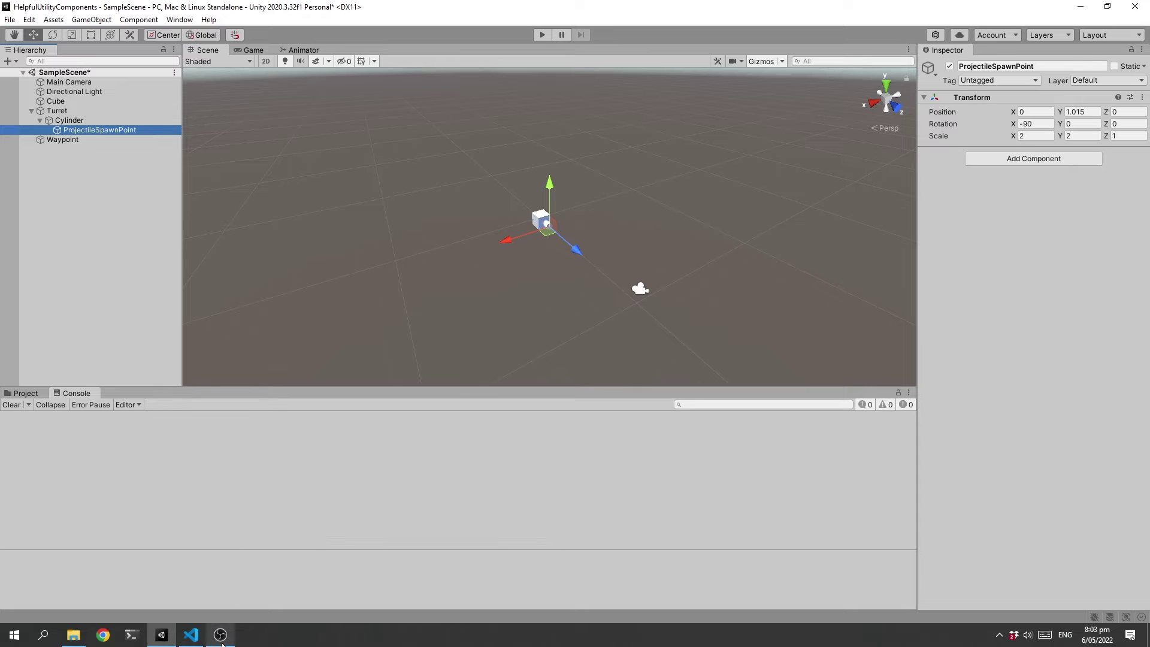
- Switch to Visual Studio Code and review the ThingToFocus class and its invisibleSize vector in ThingToFocus.cs
mouse_move(191, 635)
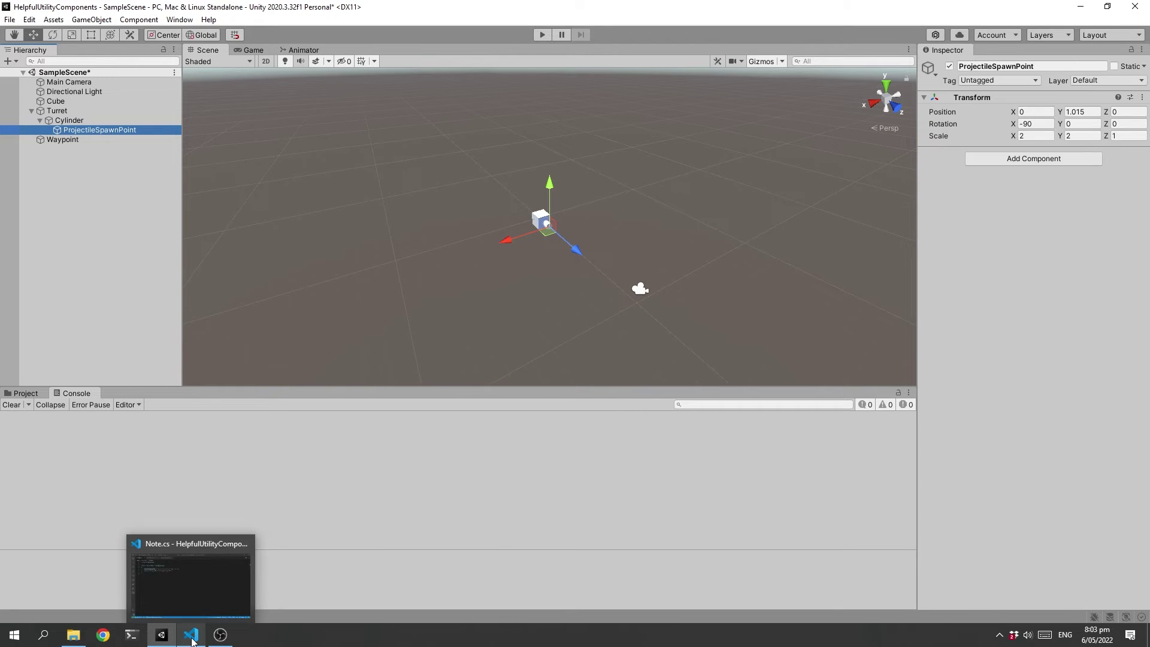
left_click(193, 605)
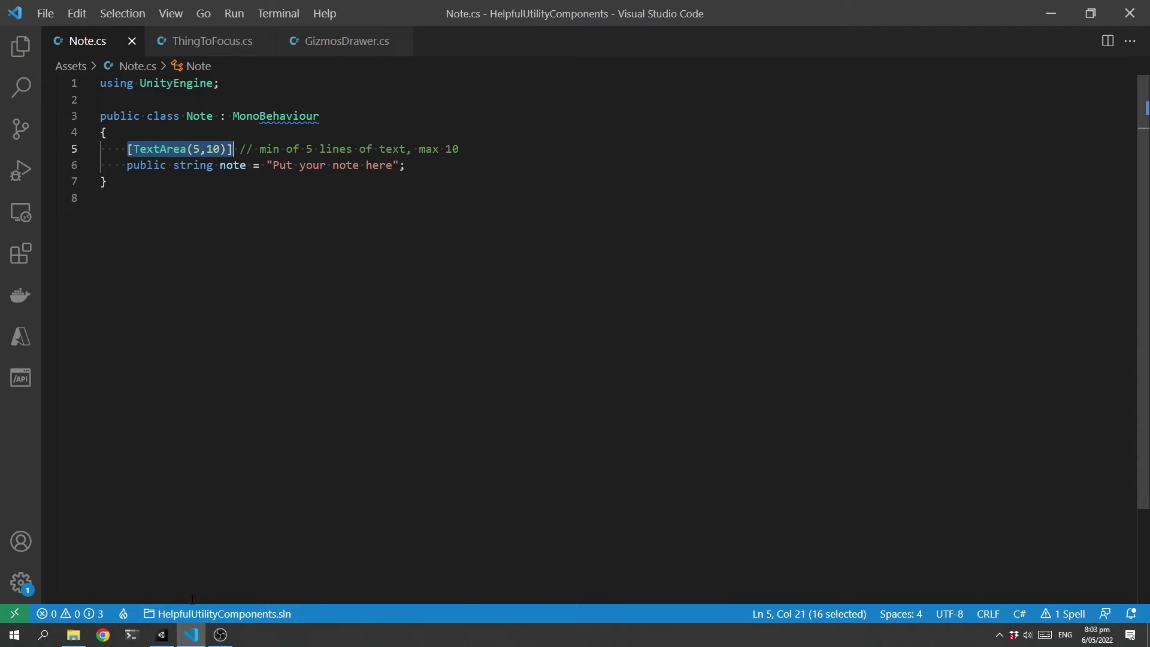
left_click(207, 43)
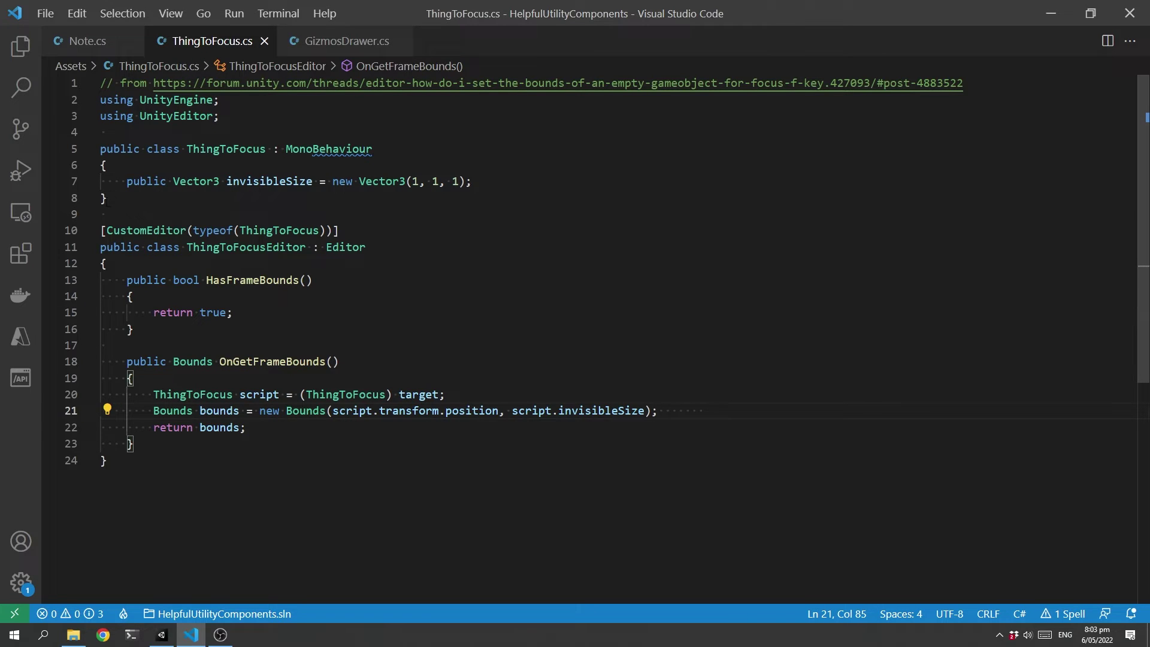
left_click_drag(107, 199, 100, 149)
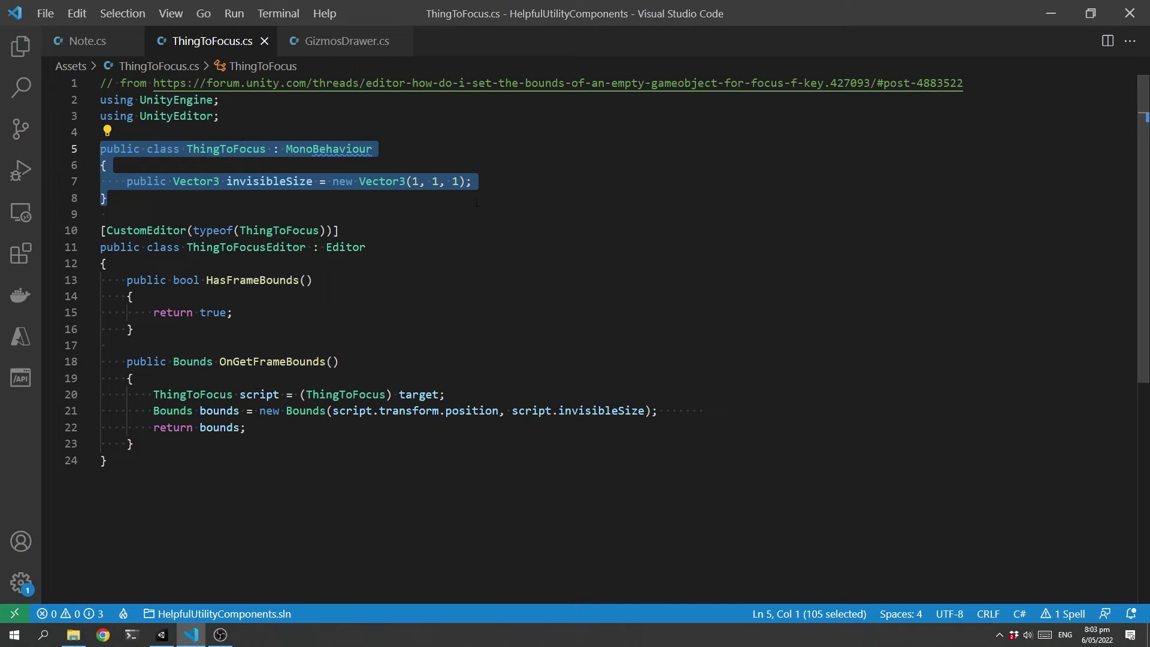
left_click(511, 189)
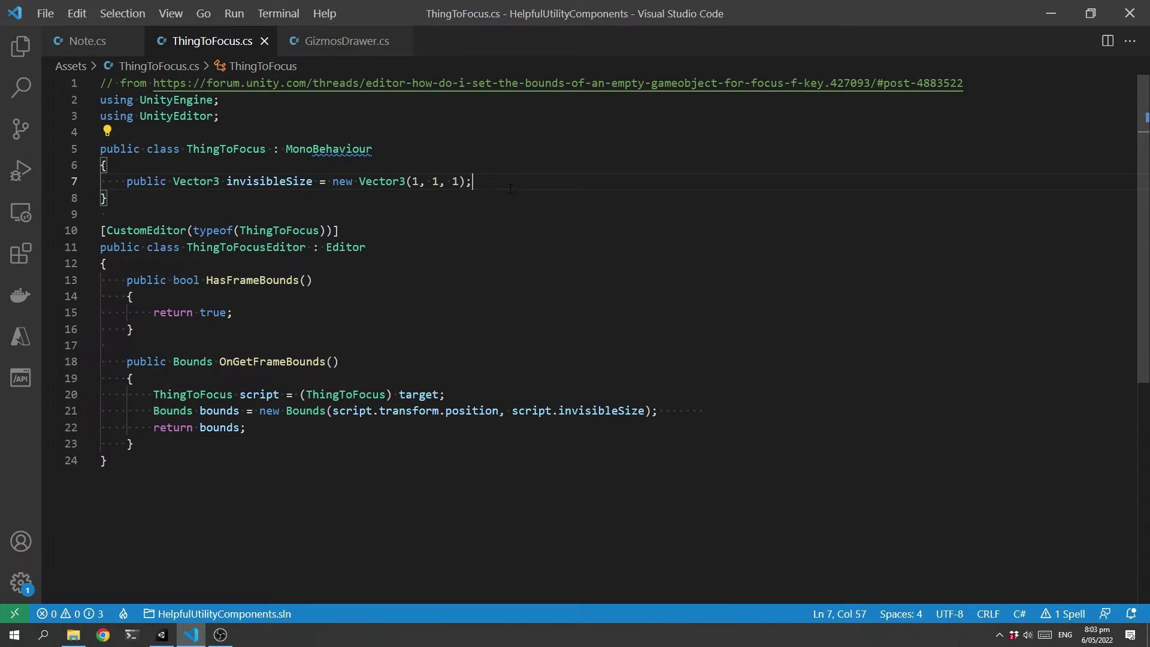
- Examine the invisibleSize field, the ThingToFocusEditor class, its Bounds construction line and the HasFrameBounds return statement in ThingToFocus.cs
left_click_drag(511, 188, 135, 181)
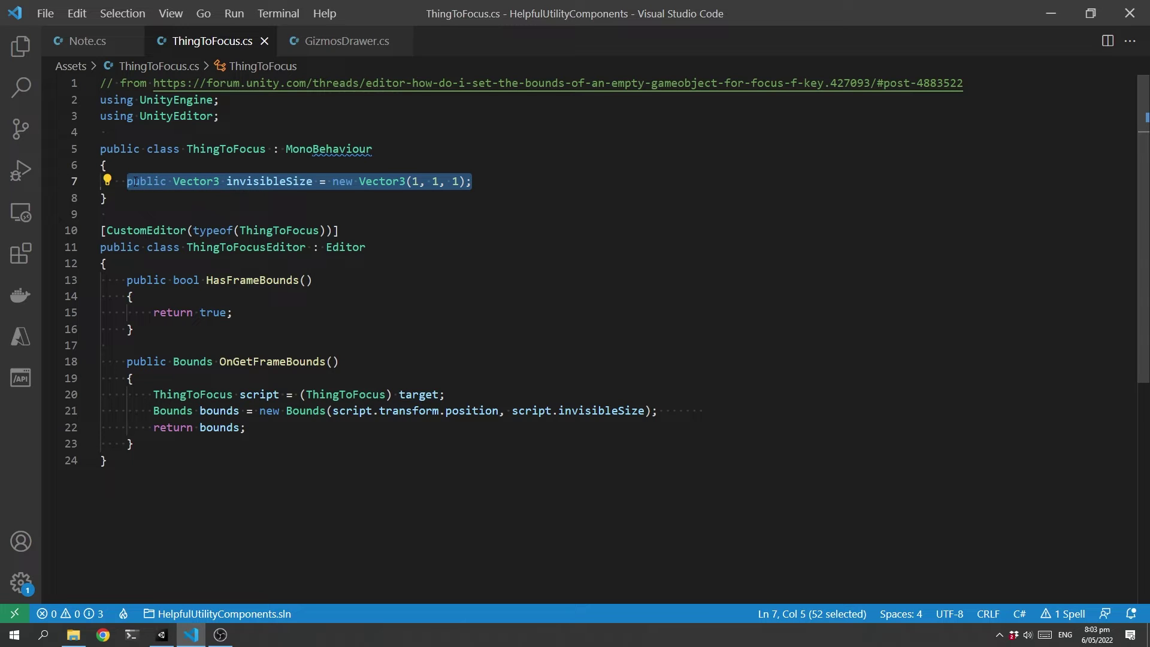
left_click_drag(114, 461, 84, 237)
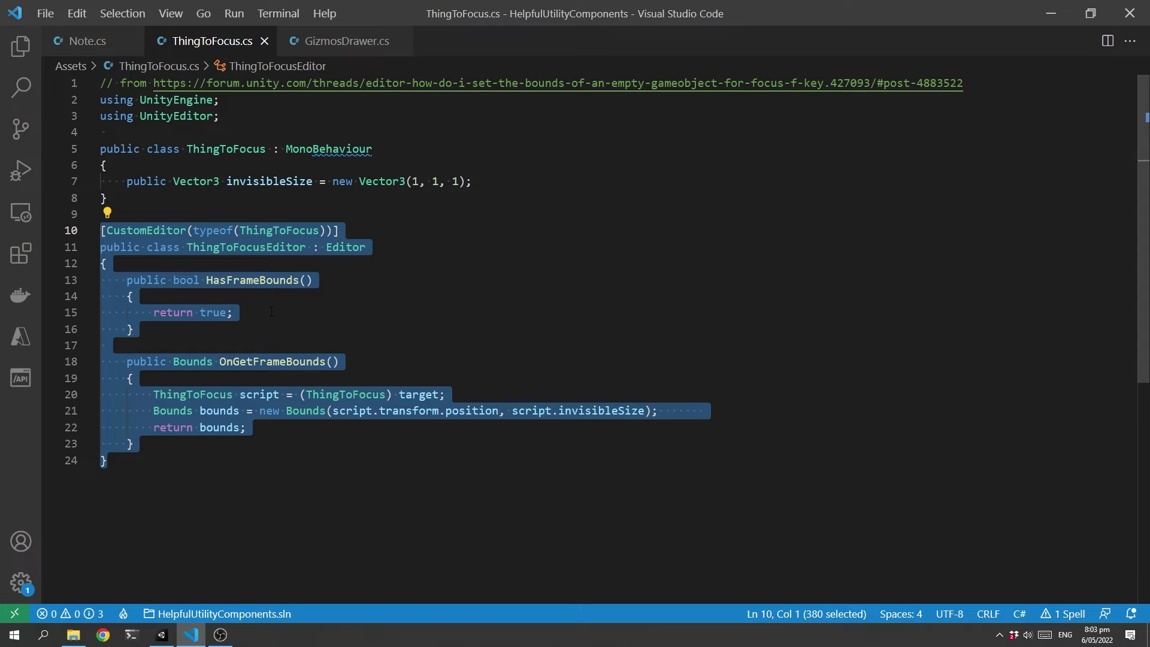
left_click(391, 459)
left_click_drag(153, 411, 673, 412)
left_click_drag(197, 310, 154, 312)
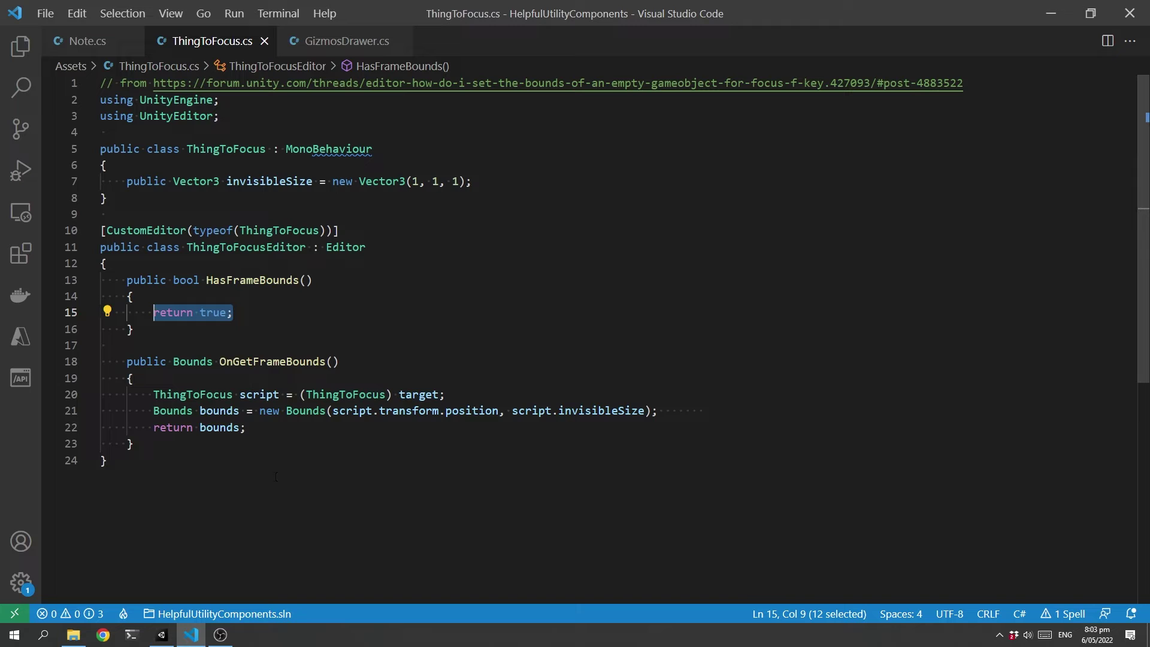
- Switch to Unity and add the Thing To Focus component to ProjectileSpawnPoint
left_click(160, 643)
left_click(1012, 159)
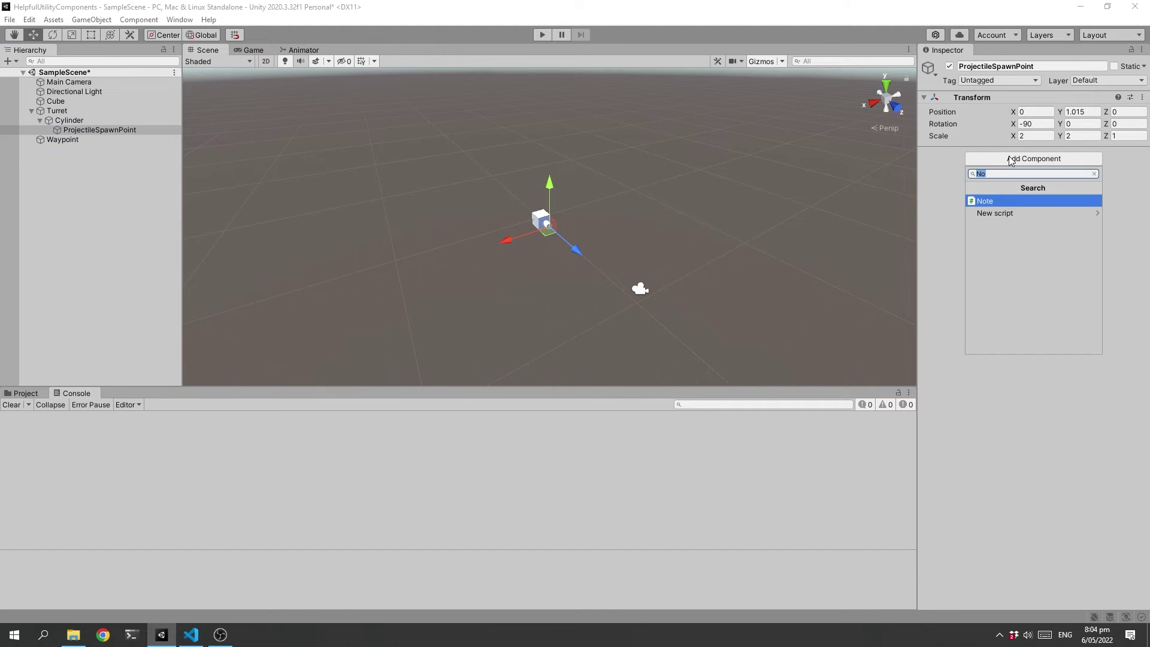
type("Thing")
left_click(994, 202)
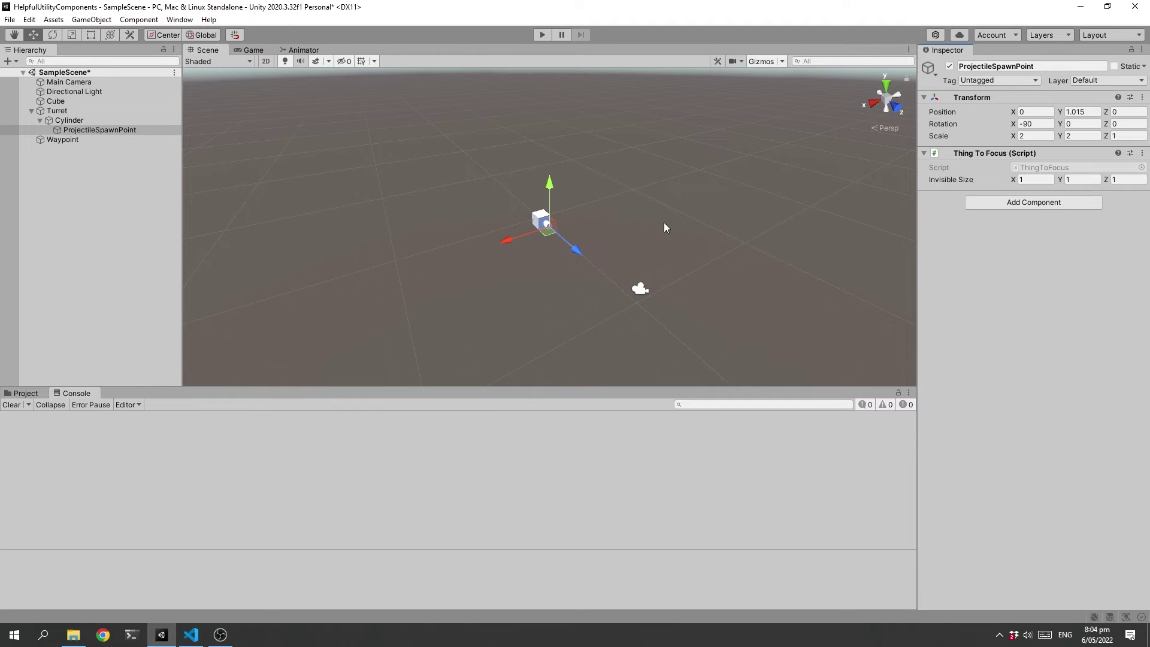
- Frame ProjectileSpawnPoint in the Scene view, frame the Cube for comparison, and return to framing ProjectileSpawnPoint
left_click(71, 133)
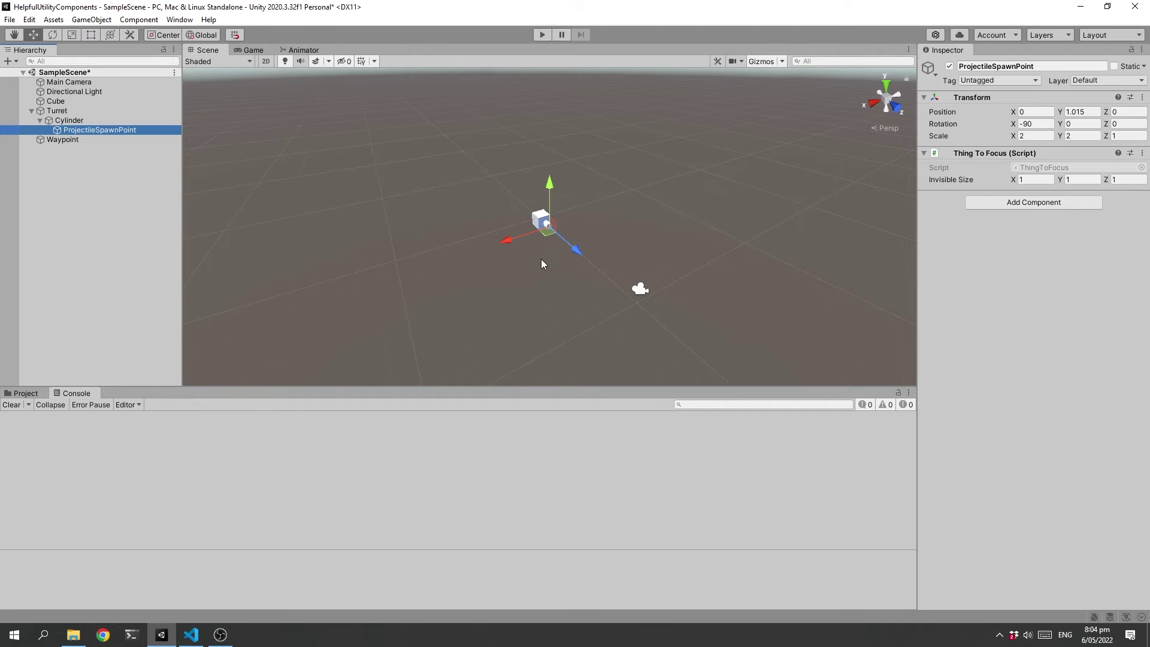
key("f")
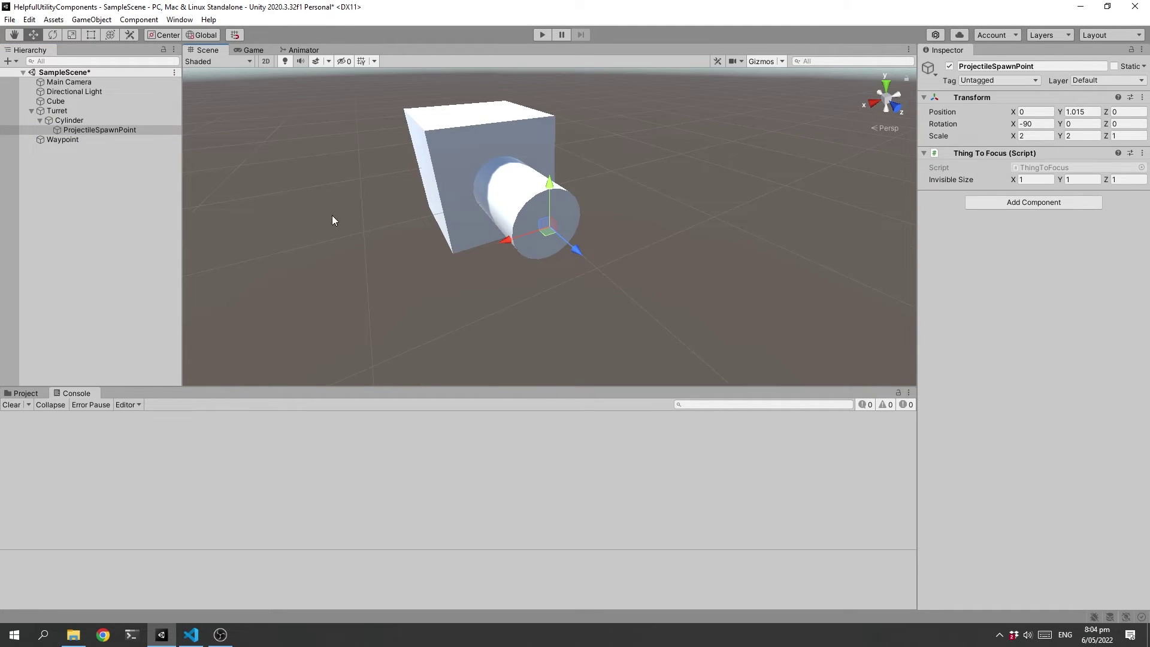
left_click(56, 102)
key("f")
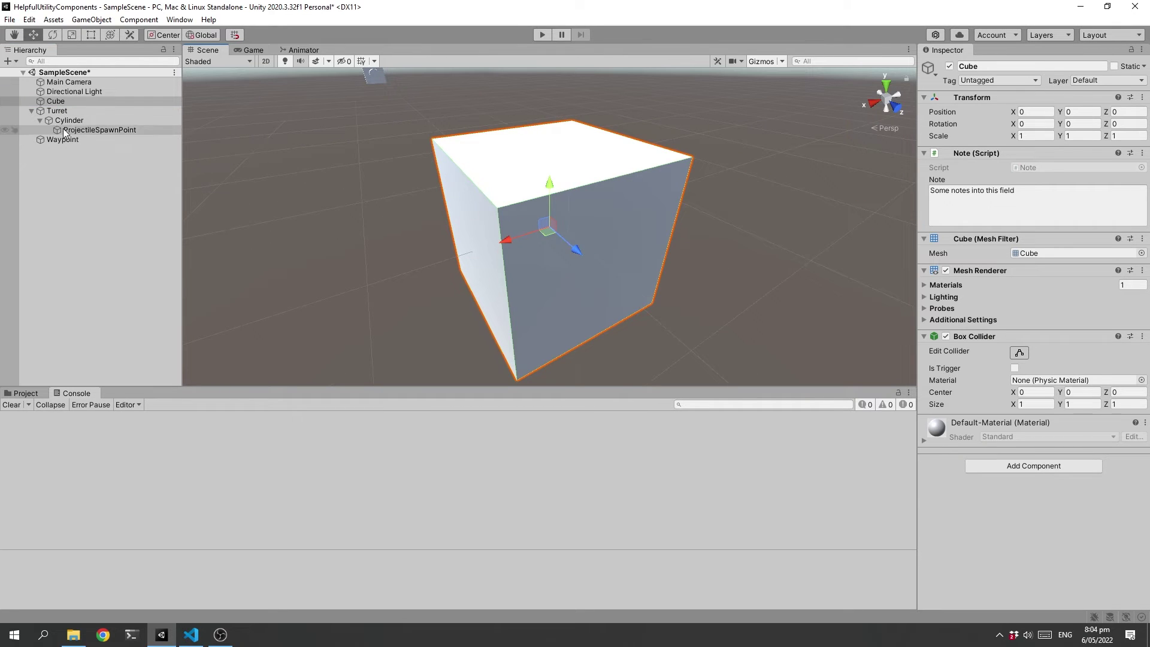
left_click(77, 132)
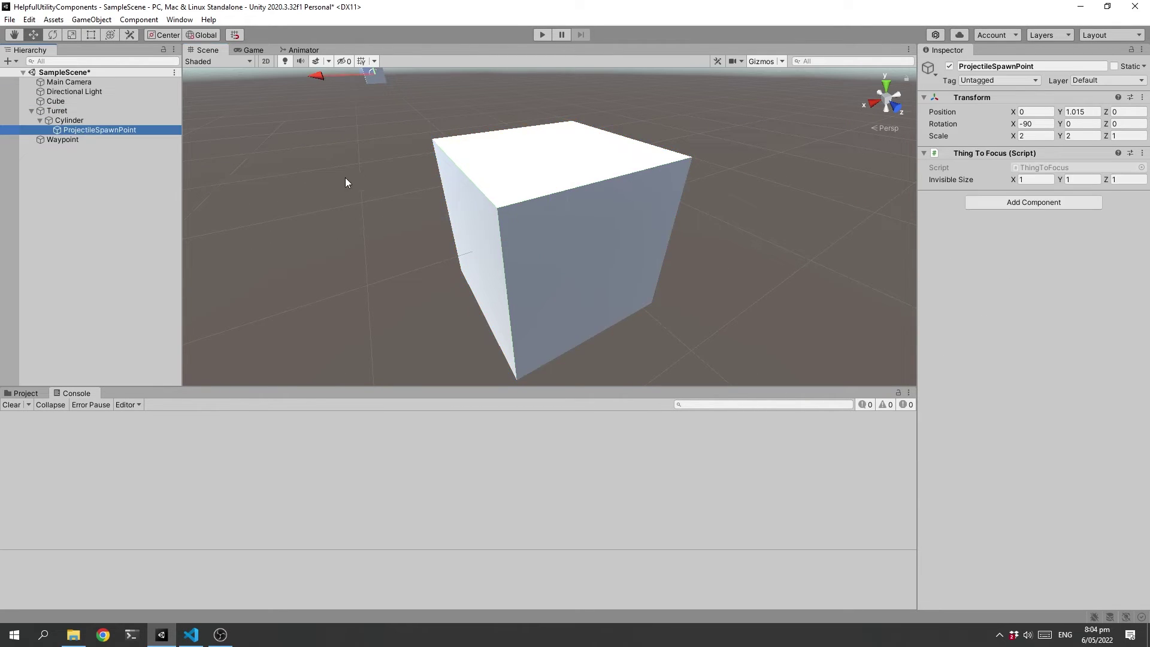
key("f")
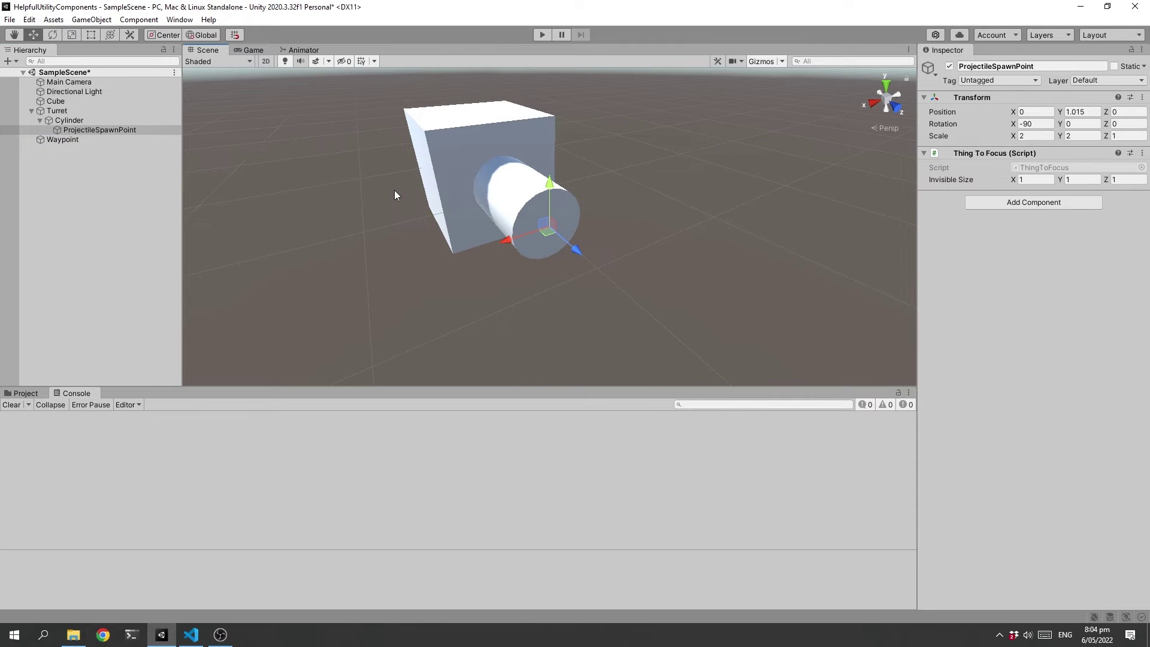
- Set ProjectileSpawnPoint's Invisible Size to 0.5 on X, Y and Z, and frame the object with the new size
left_click(1031, 179)
type("0.5")
key("Tab")
type("0.5")
key("Tab")
type("0.5")
key("Return")
key("f")
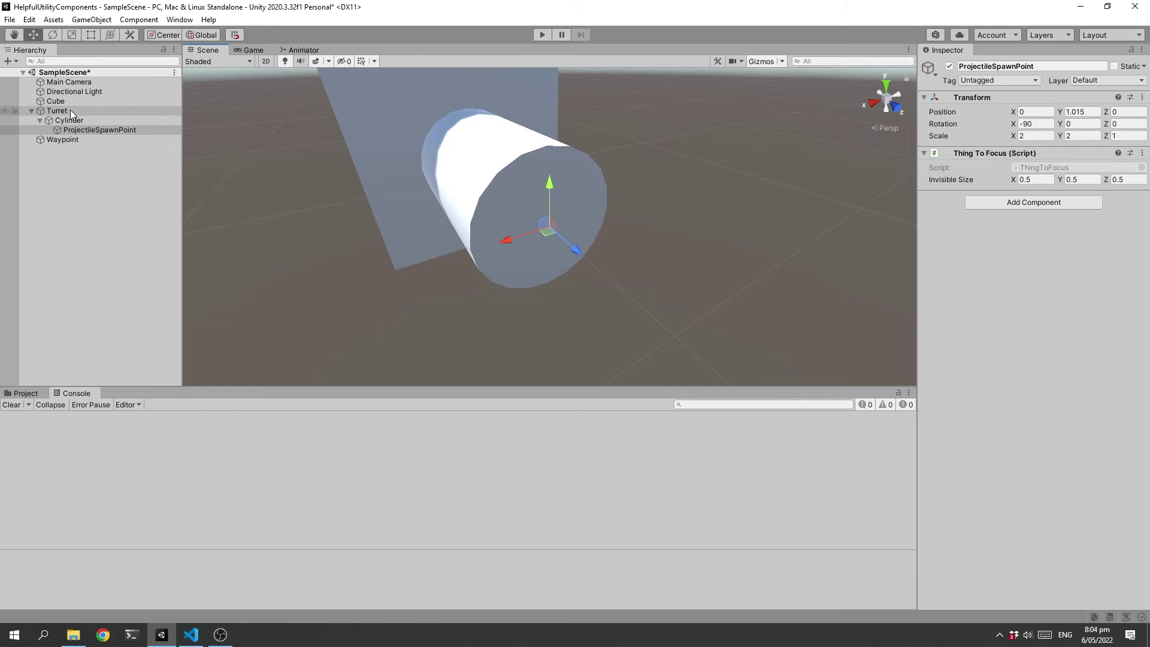
- Frame the Cube and the Turret in turn to compare their focus distance with ProjectileSpawnPoint
left_click(56, 100)
key("f")
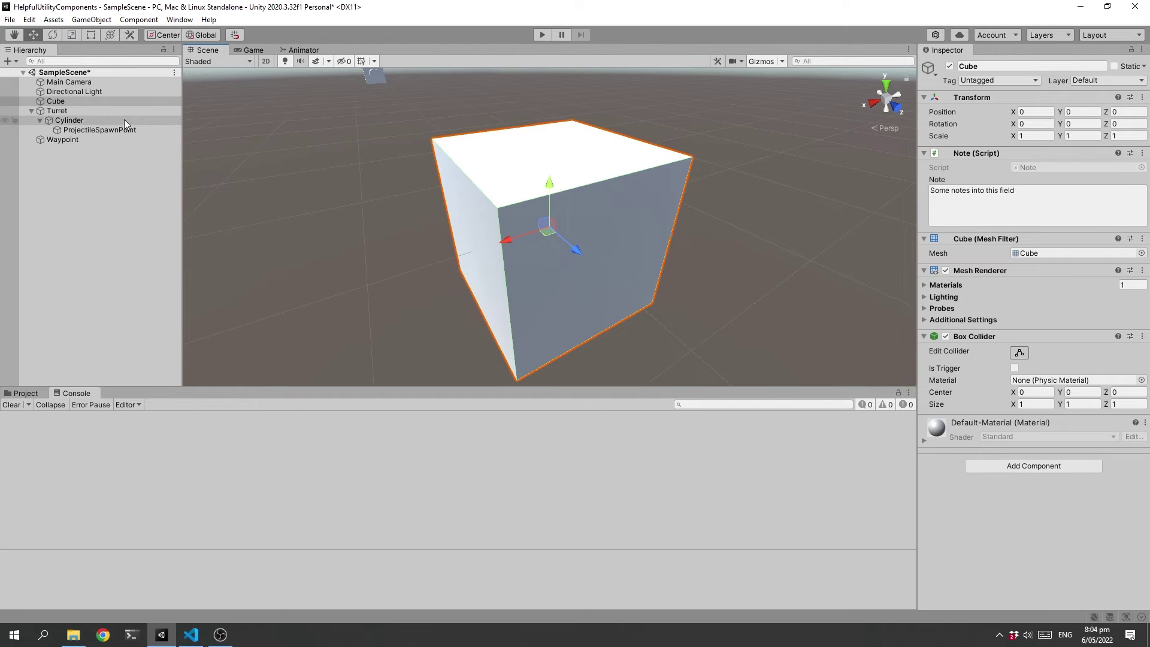
left_click(71, 111)
key("f")
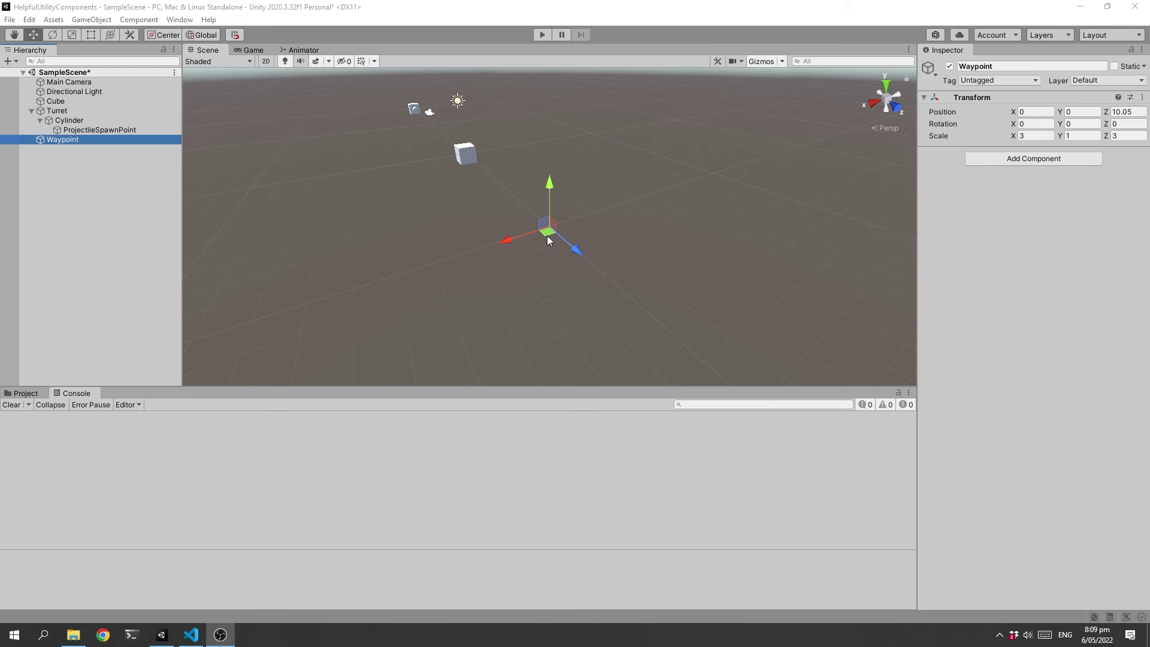
- Assign the orange label icon to the empty Waypoint object and inspect it deselected in the Scene view
scroll(512, 235, "up", 4)
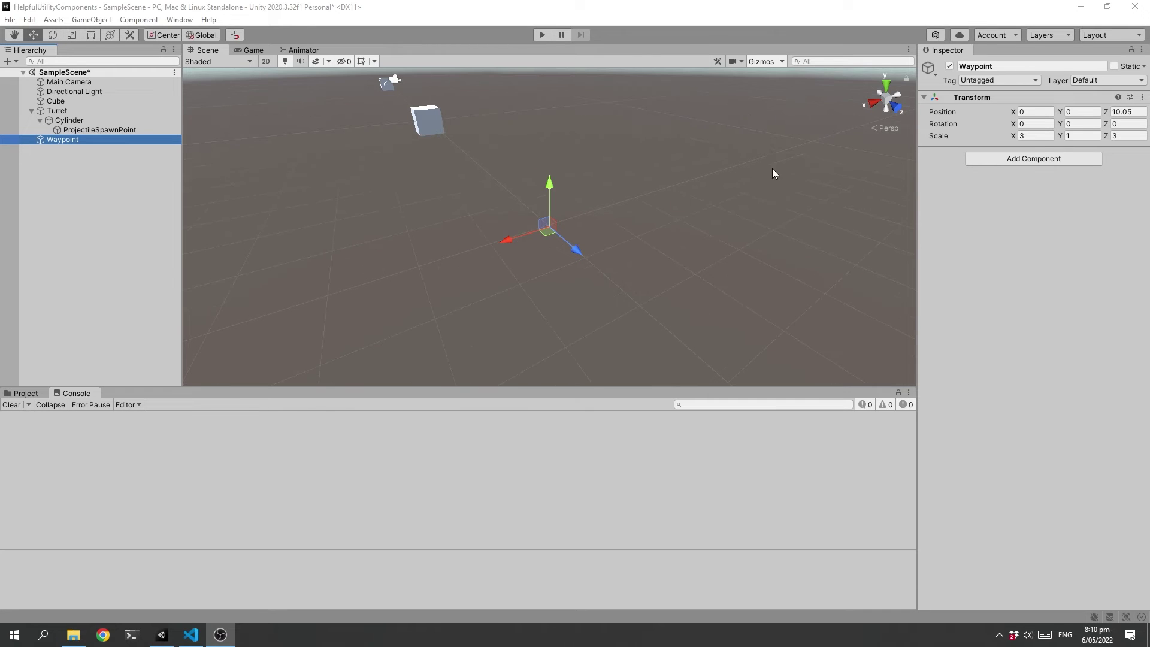
left_click(934, 75)
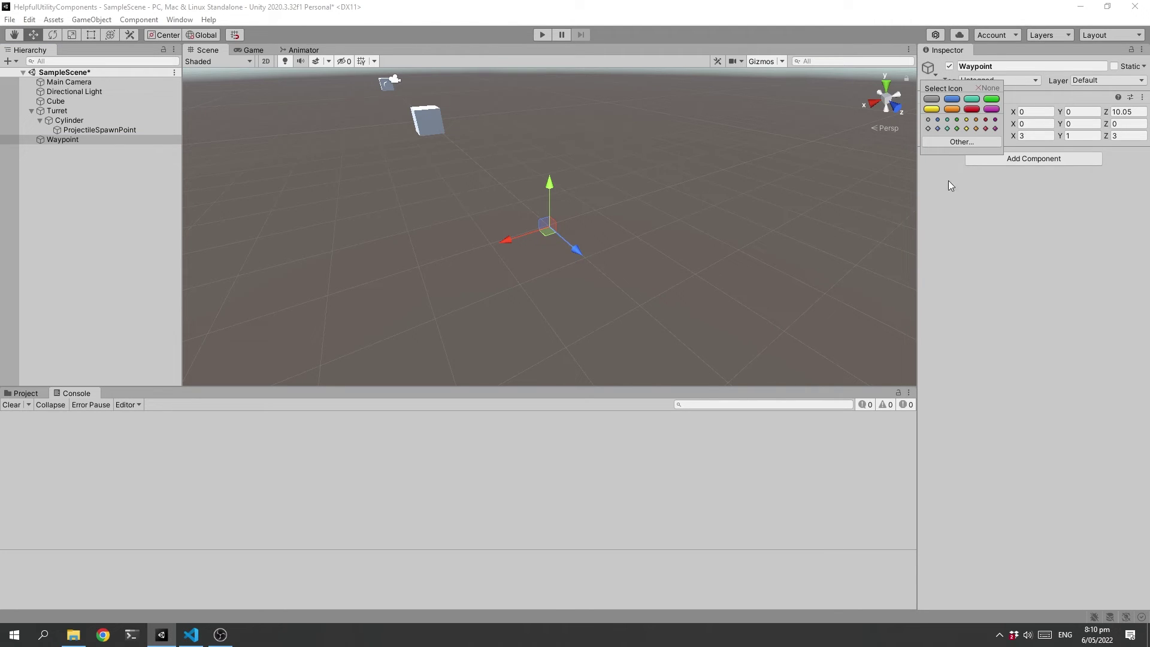
left_click(952, 110)
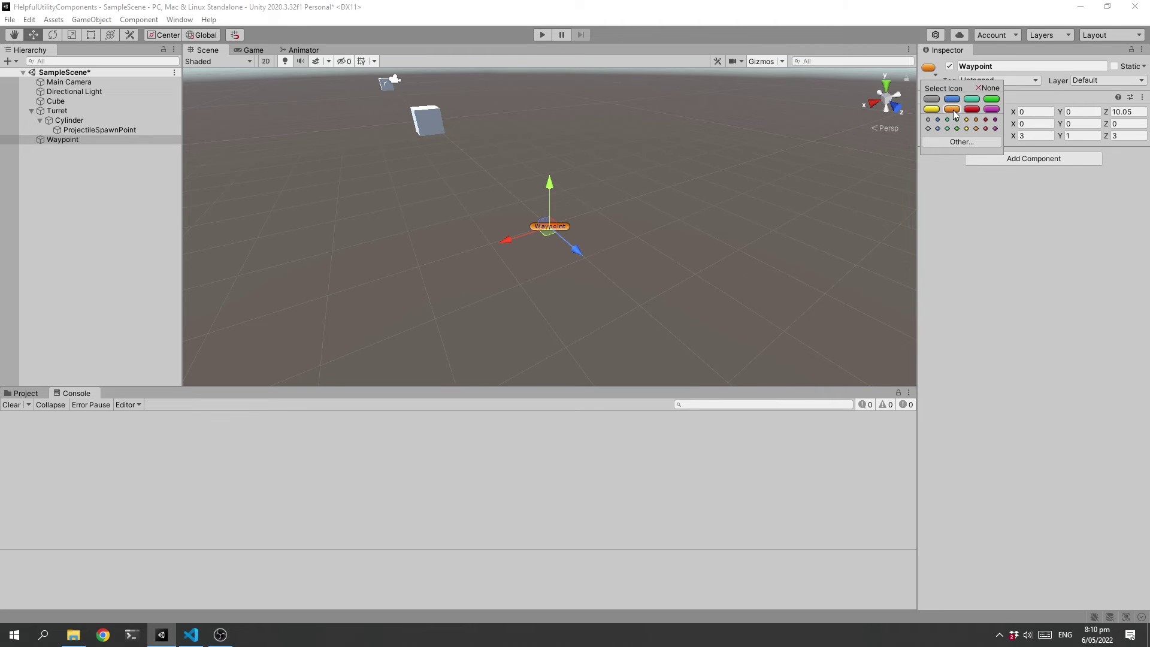
left_click(721, 213)
left_click_drag(569, 238, 536, 240, "alt")
scroll(570, 236, "up", 5)
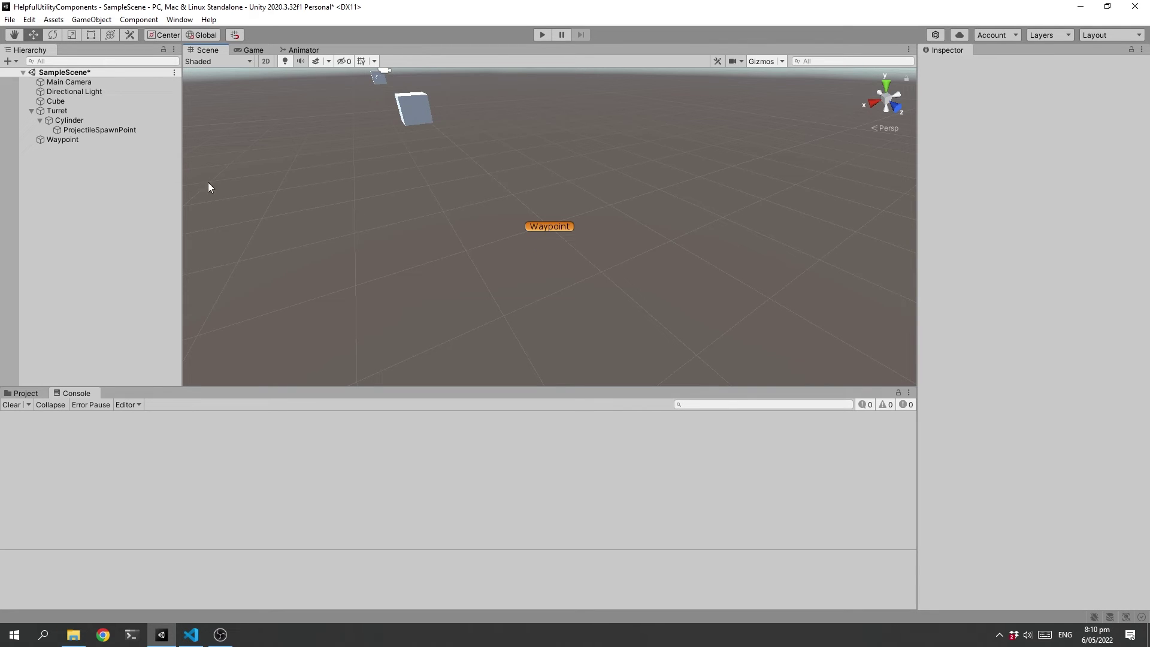
- Add a Box Collider component to Waypoint and expand its properties
left_click(72, 140)
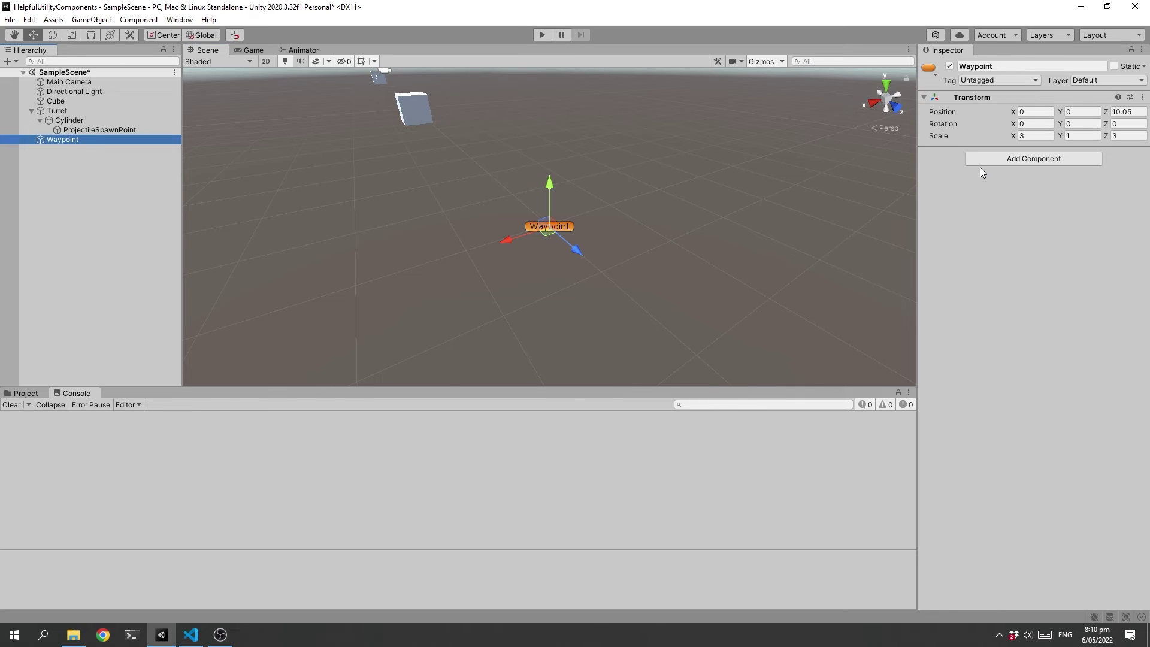
left_click(1004, 159)
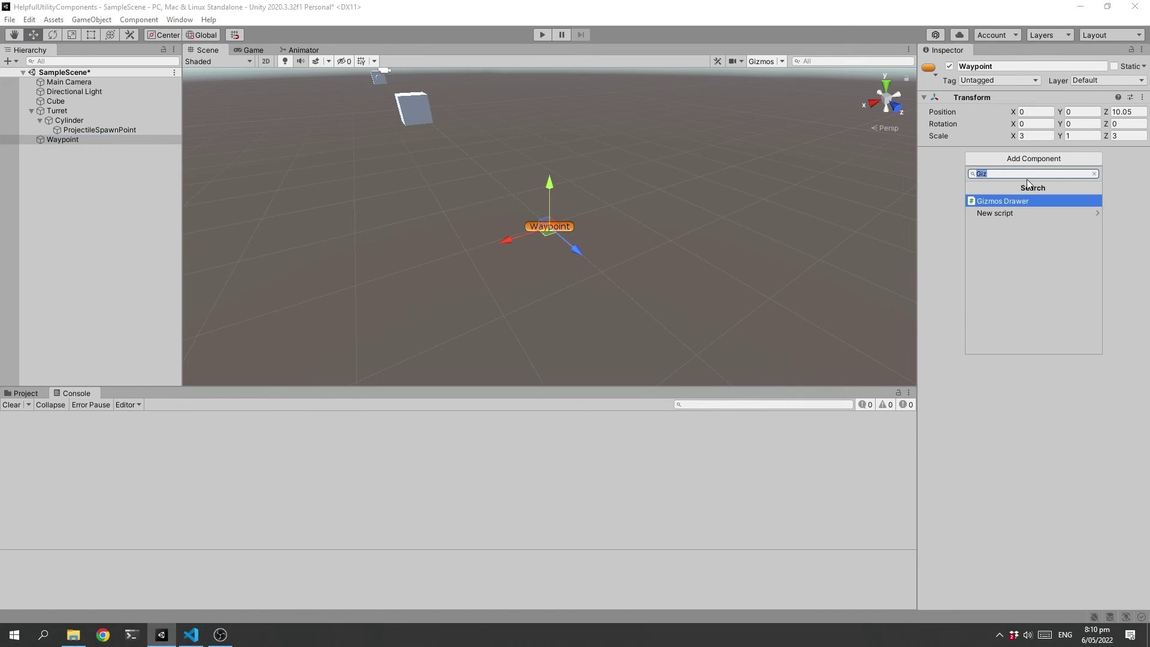
type("Box")
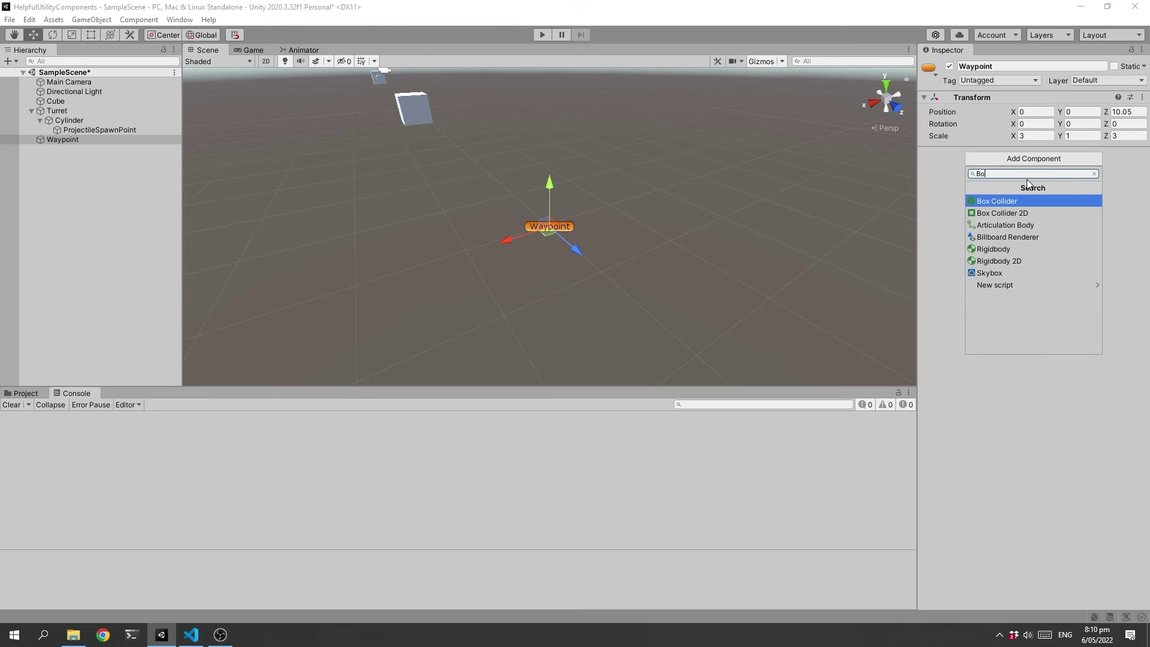
left_click(1015, 199)
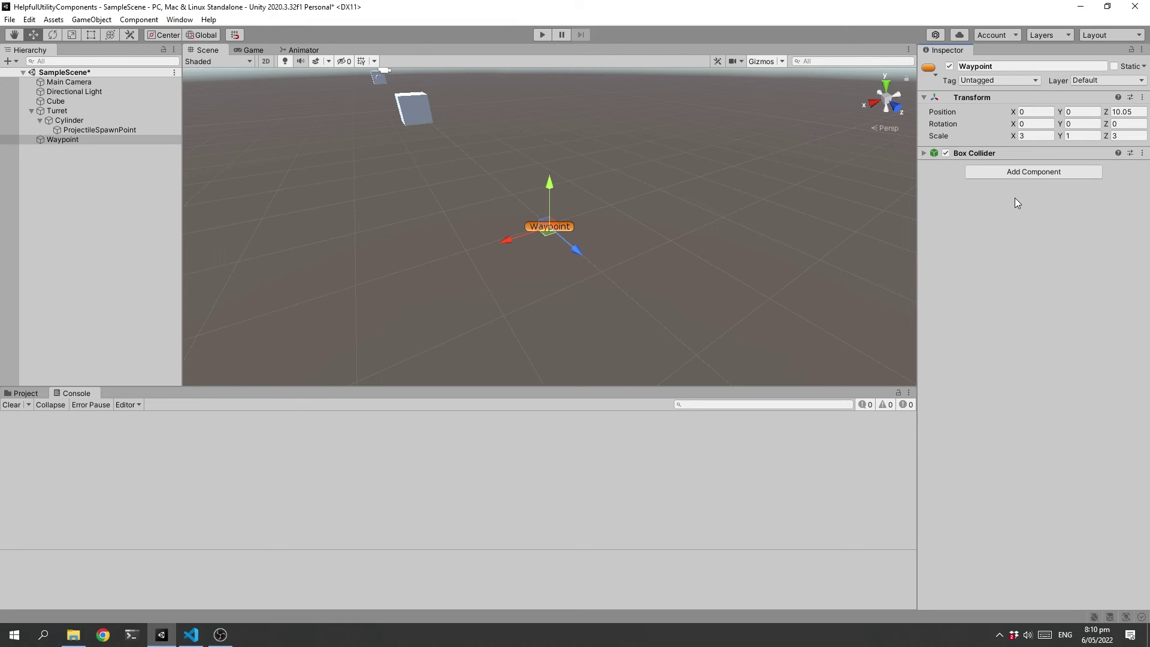
left_click(922, 156)
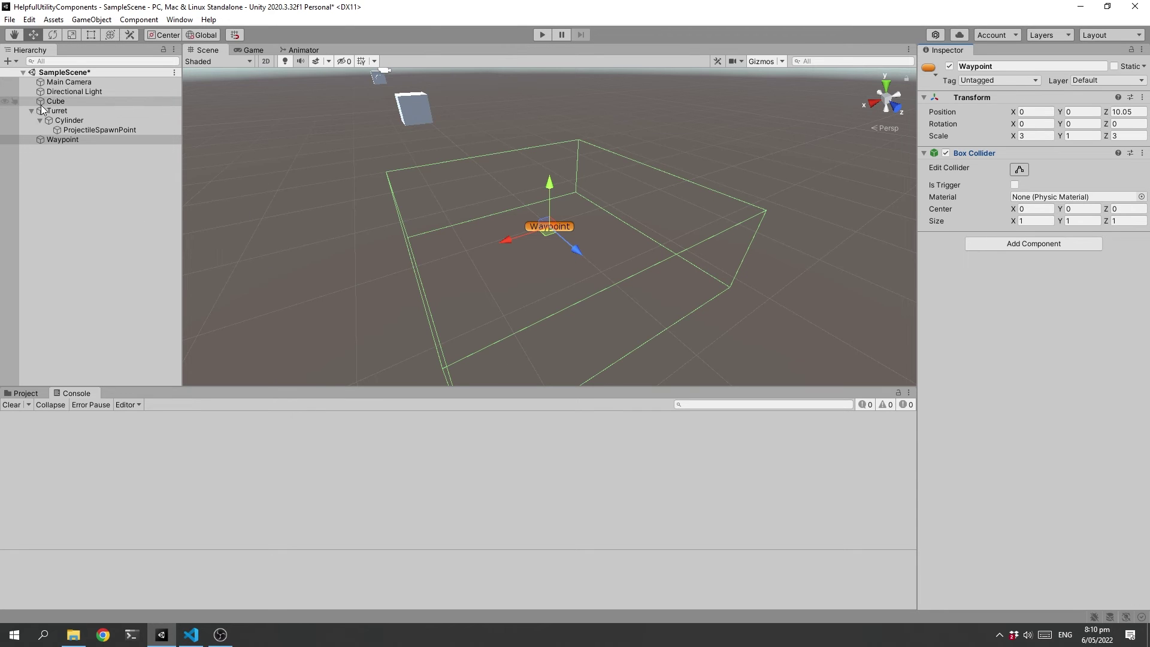
- Select the Cube to check Waypoint's collider outline while deselected, and enable Is Trigger on Waypoint's Box Collider
left_click(59, 104)
key("f")
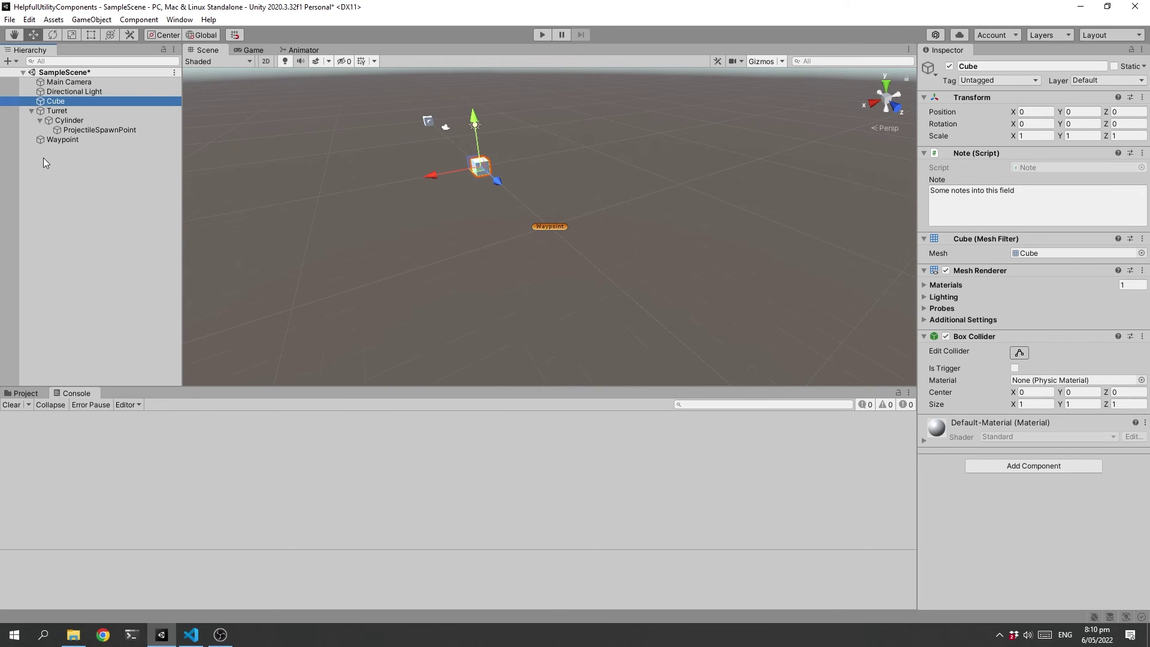
left_click(78, 139)
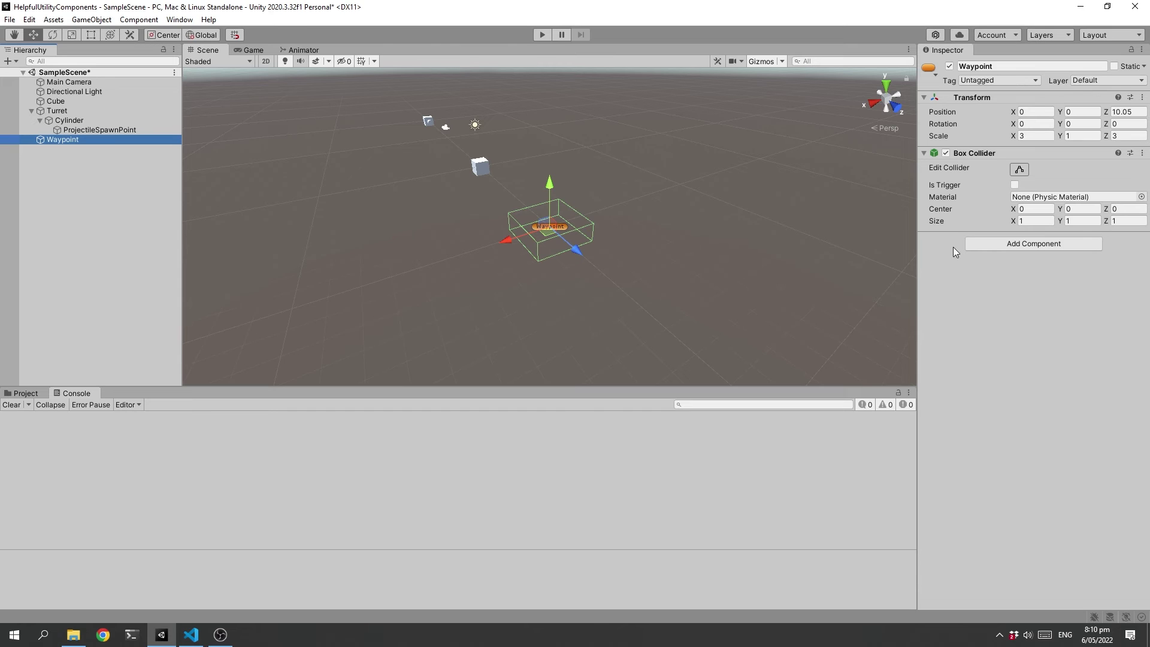
left_click(1014, 186)
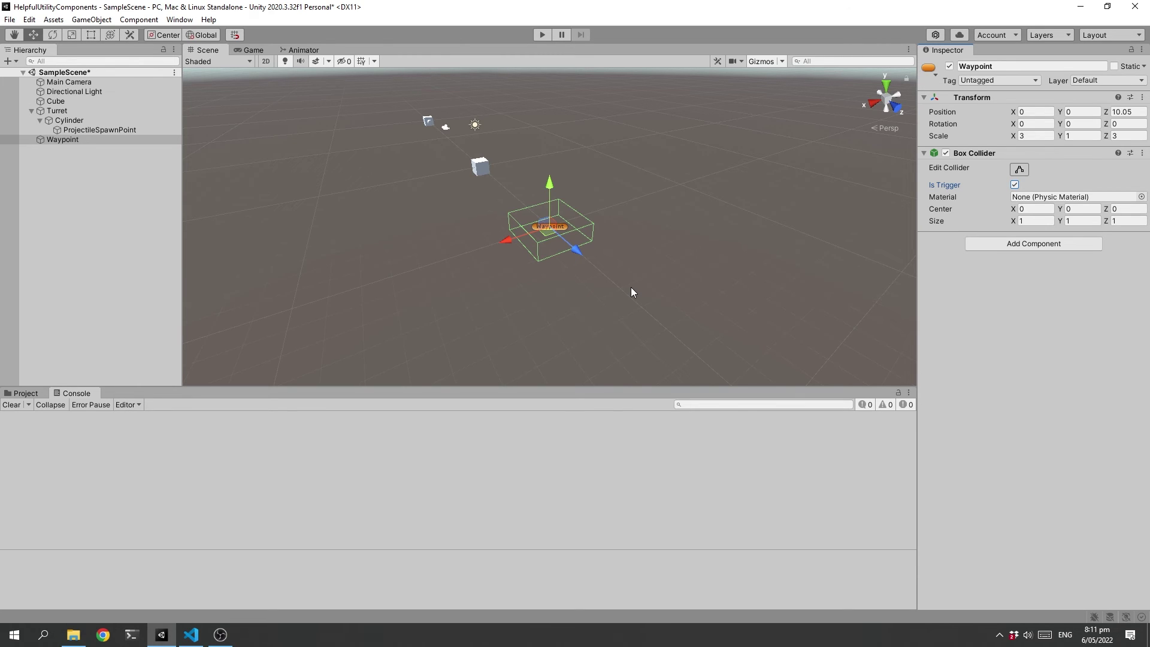
- Switch to Visual Studio Code and review the color field and OnDrawGizmos method in GizmosDrawer.cs
left_click(191, 635)
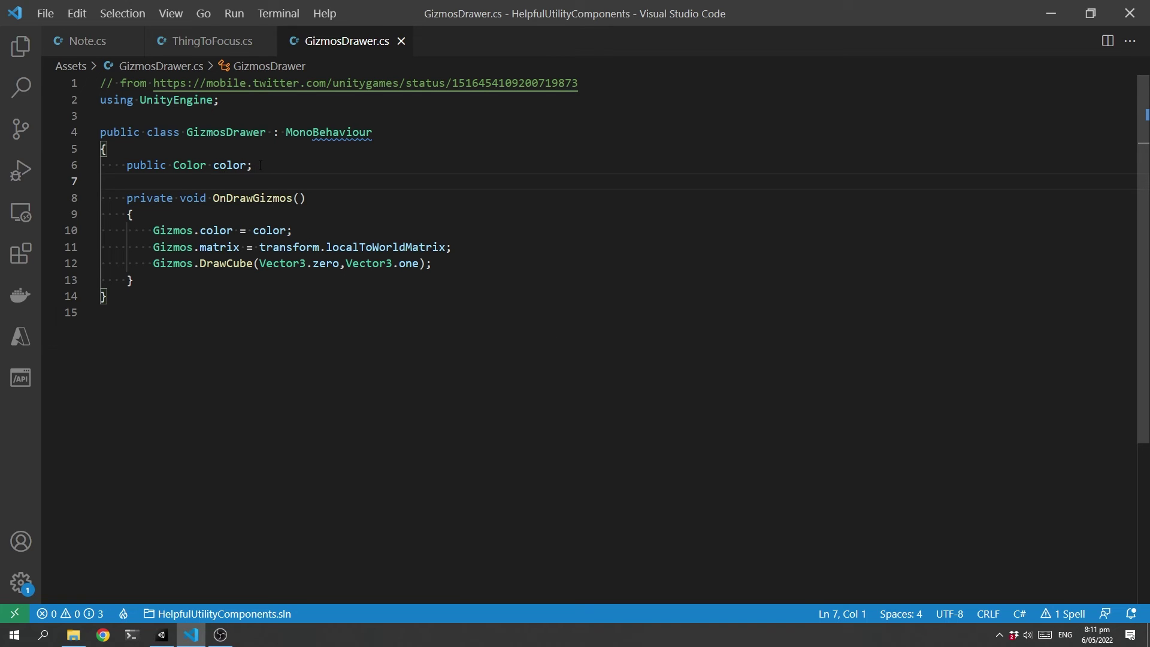
left_click_drag(253, 165, 127, 166)
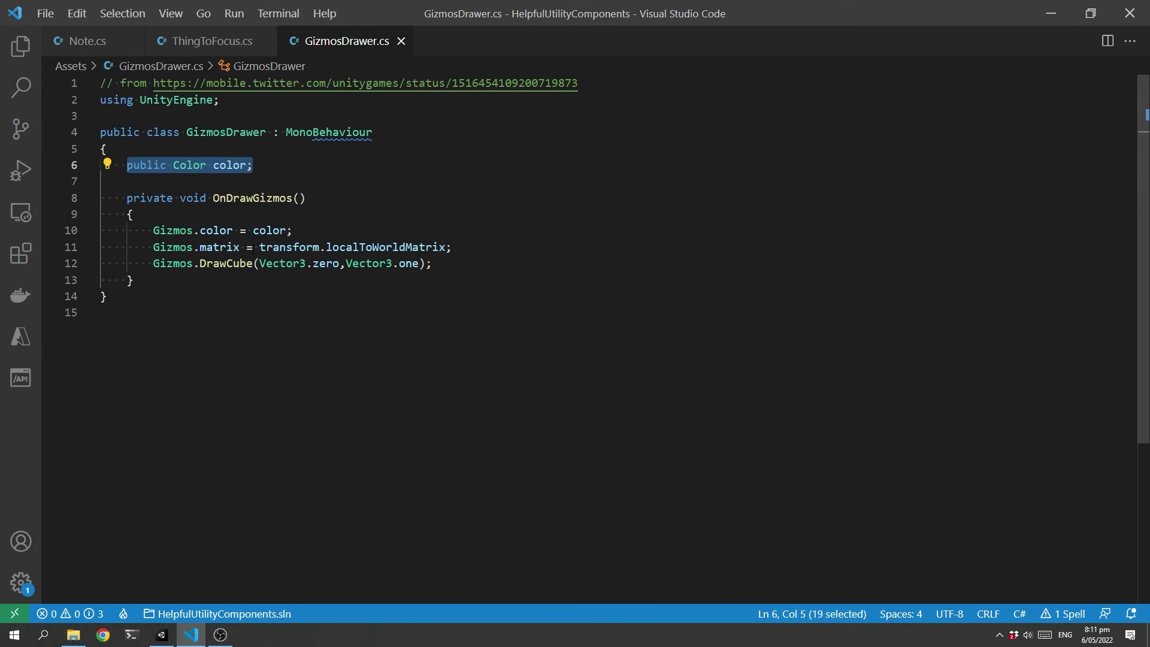
left_click(240, 198)
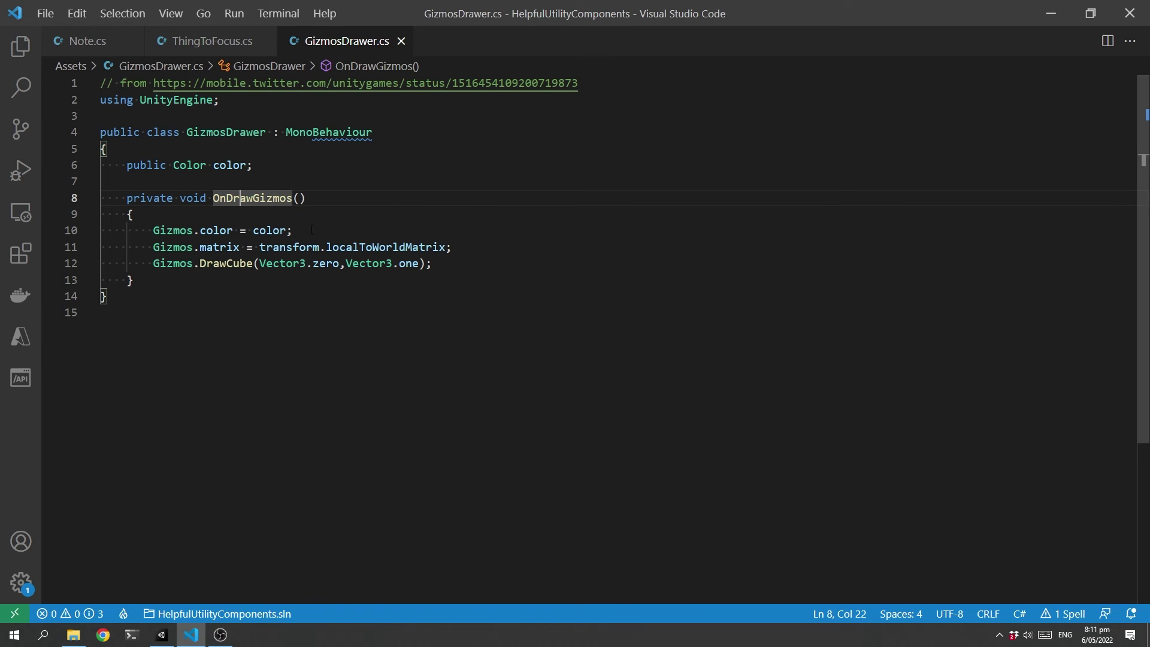
left_click_drag(463, 267, 154, 230)
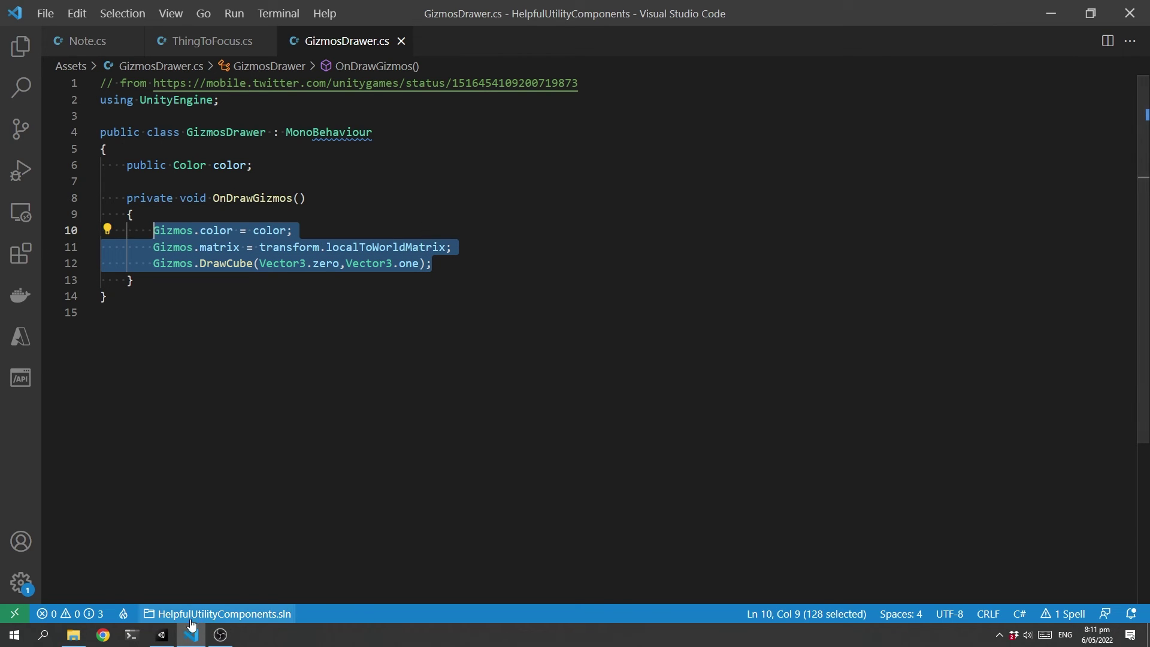
- Switch back to Unity and add the Gizmos Drawer component to Waypoint
left_click(161, 634)
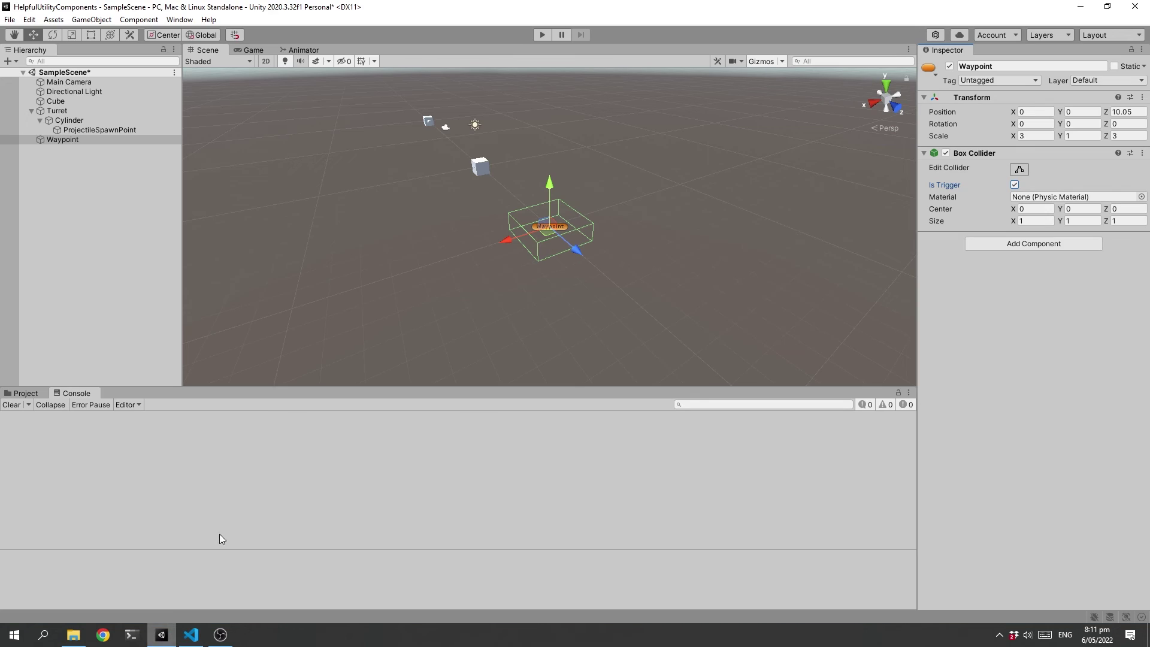
left_click(1024, 243)
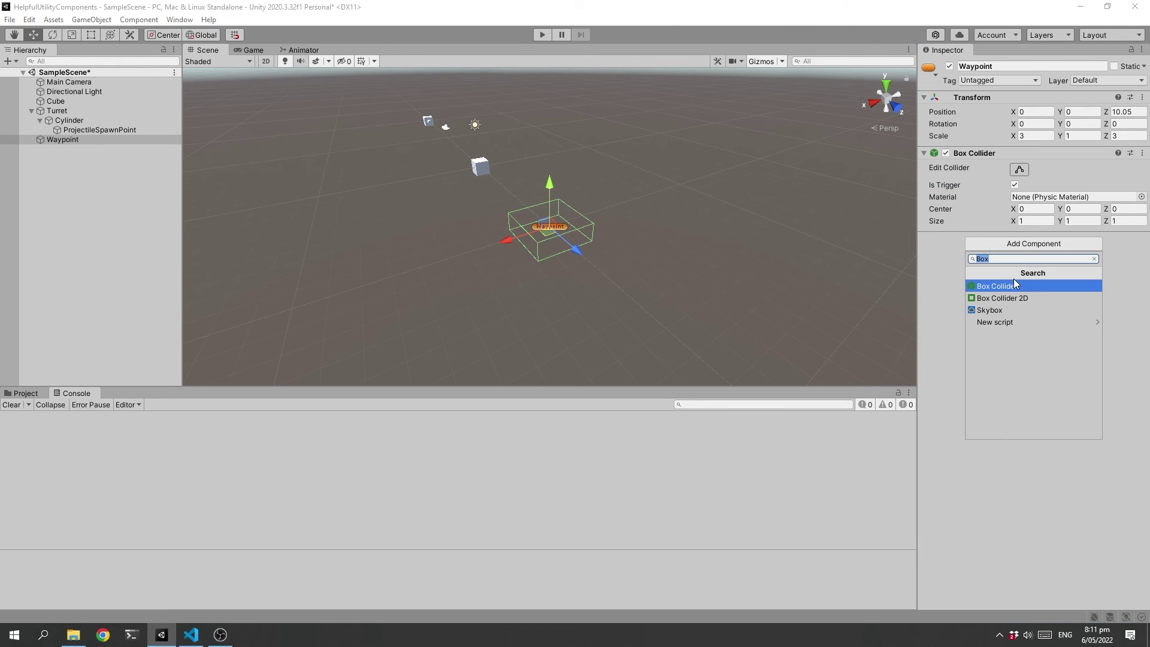
type("Giz")
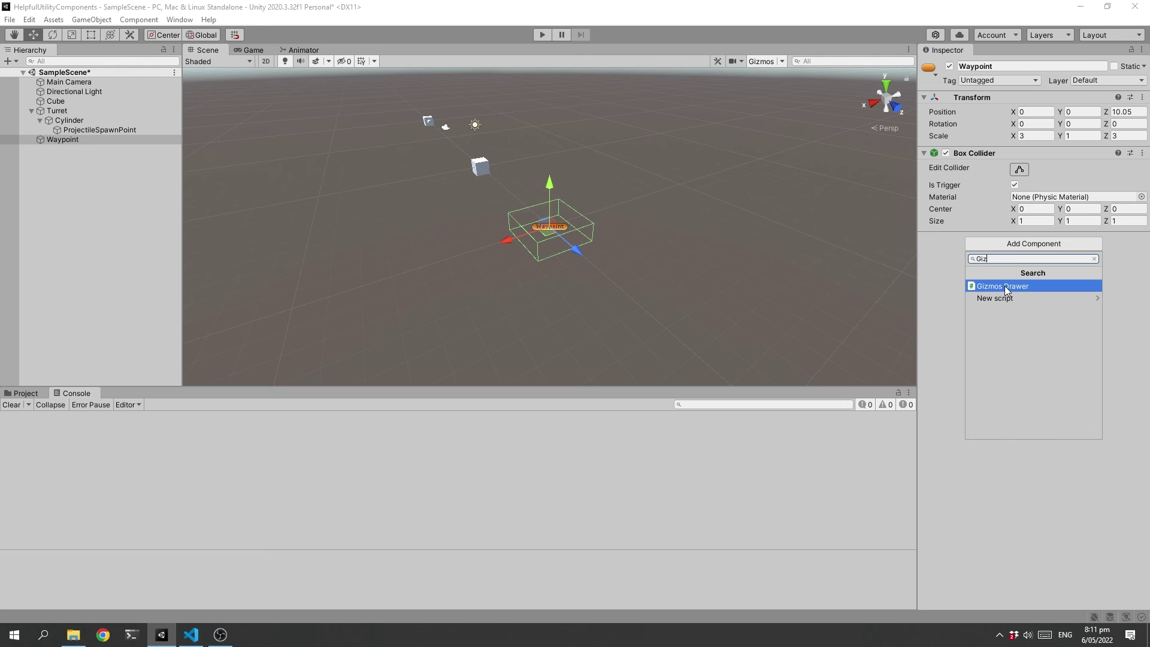
left_click(1005, 286)
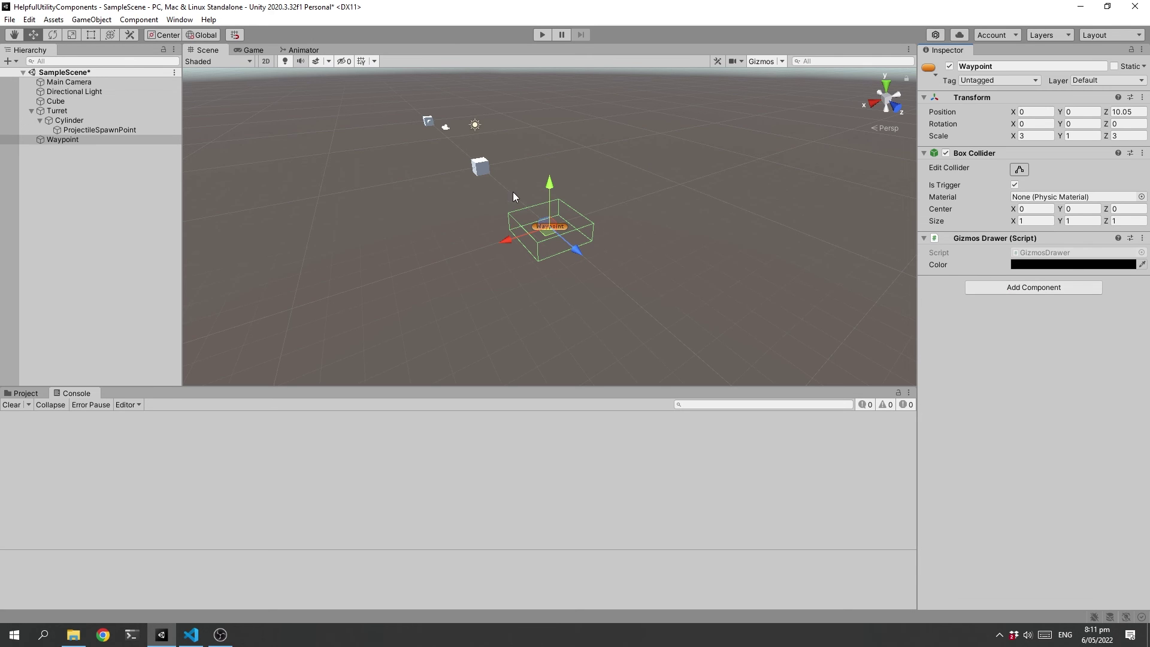
- Set Waypoint's Gizmos Drawer color to semi-transparent yellow, about hex DECF28 with alpha about 0.61
scroll(599, 240, "up", 4)
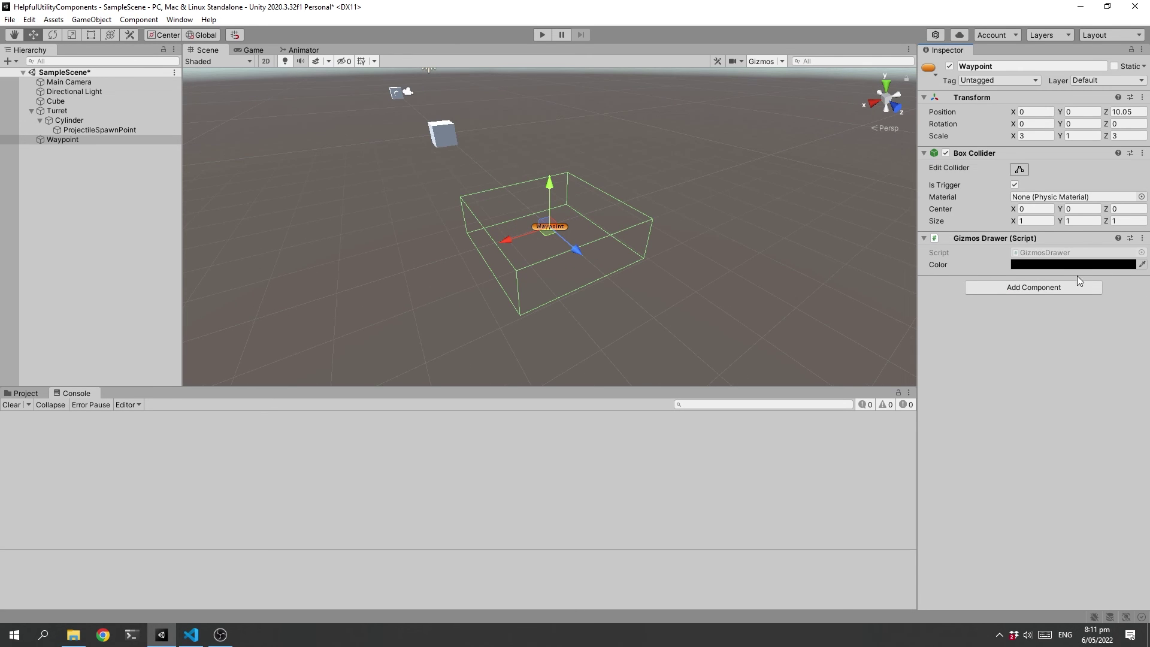
left_click(1059, 264)
left_click(1070, 367)
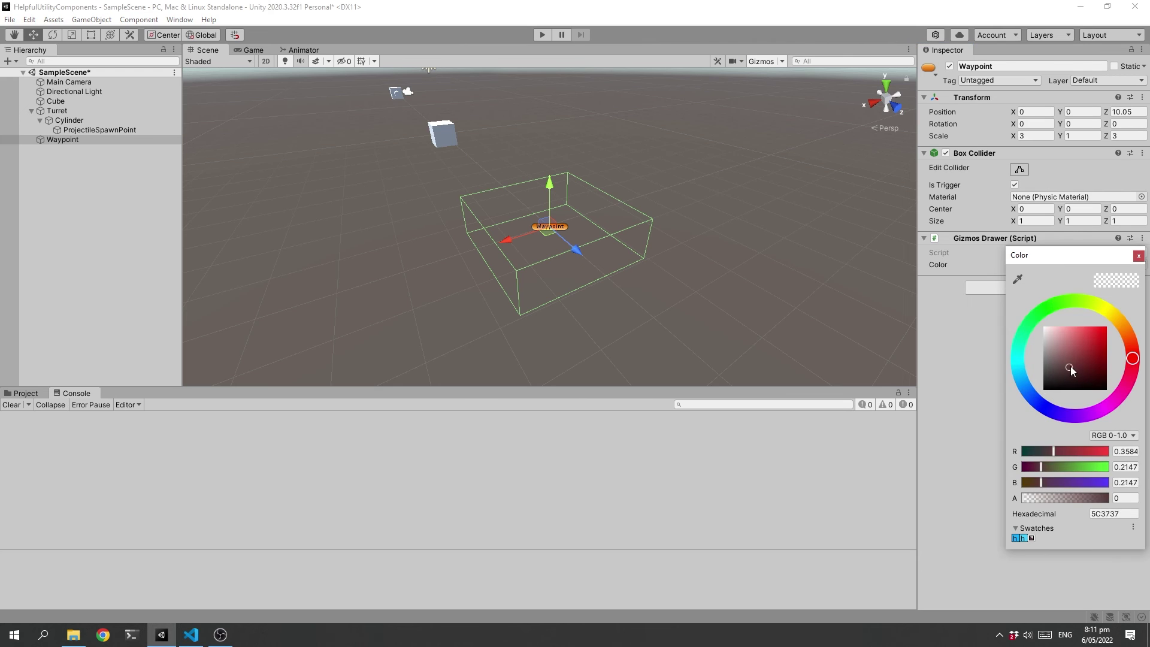
mouse_move(1070, 366)
left_mouse_down()
mouse_move(1098, 334)
mouse_move(1088, 340)
left_mouse_up()
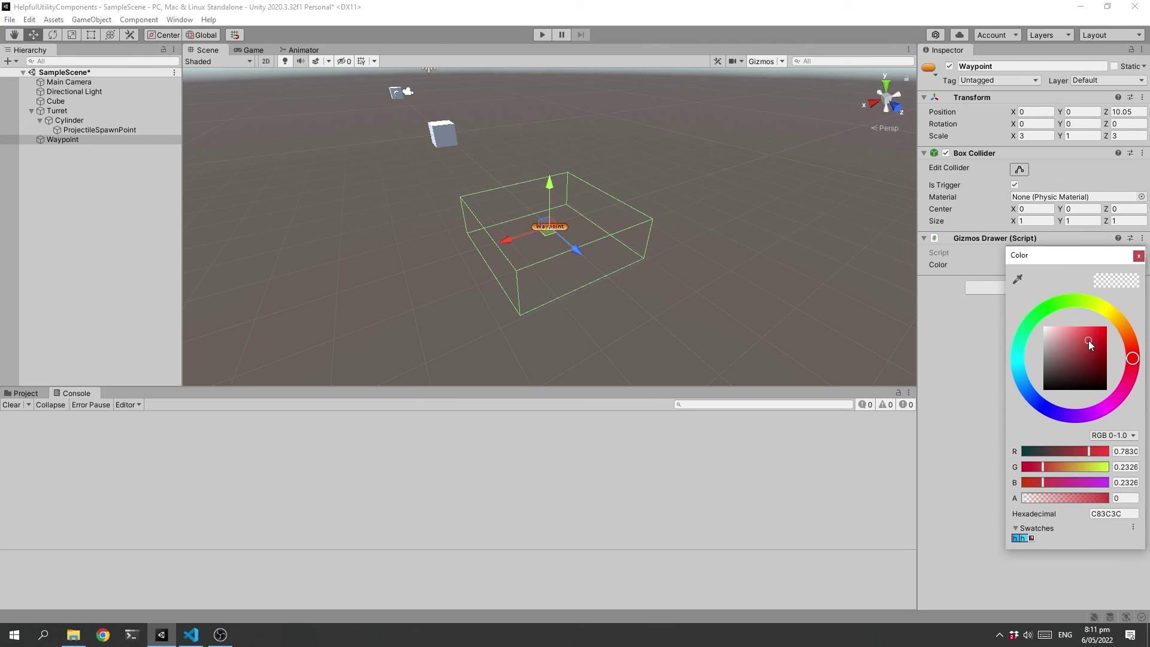
left_click(1019, 366)
left_click(1096, 335)
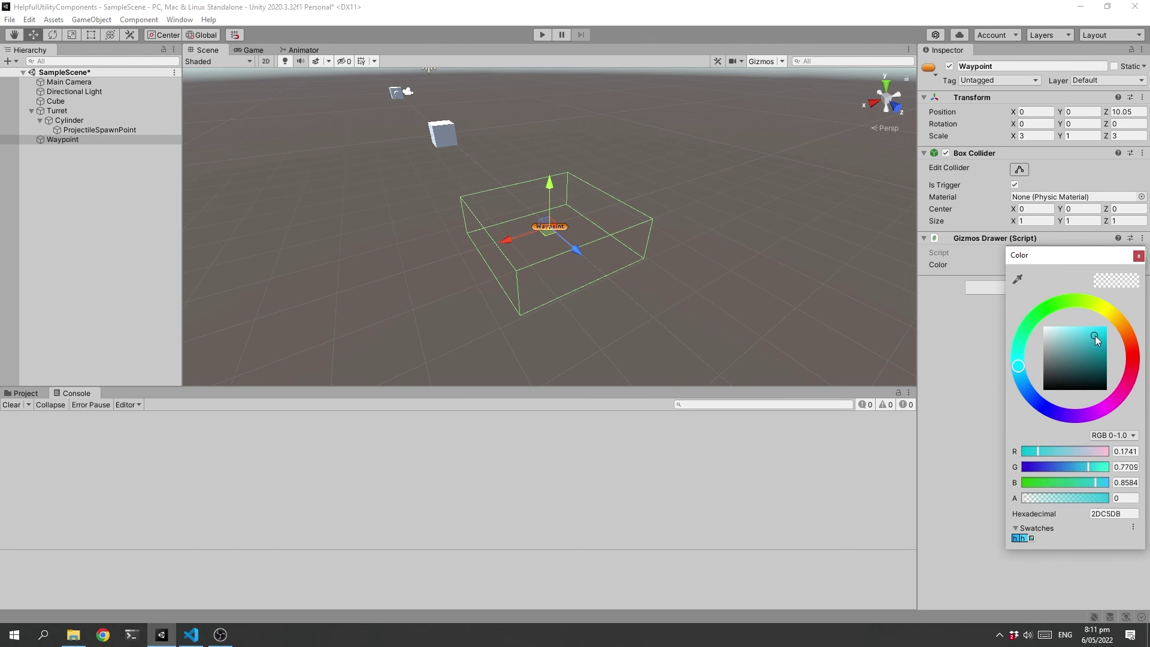
left_click(1030, 498)
left_click_drag(1031, 496, 1074, 505)
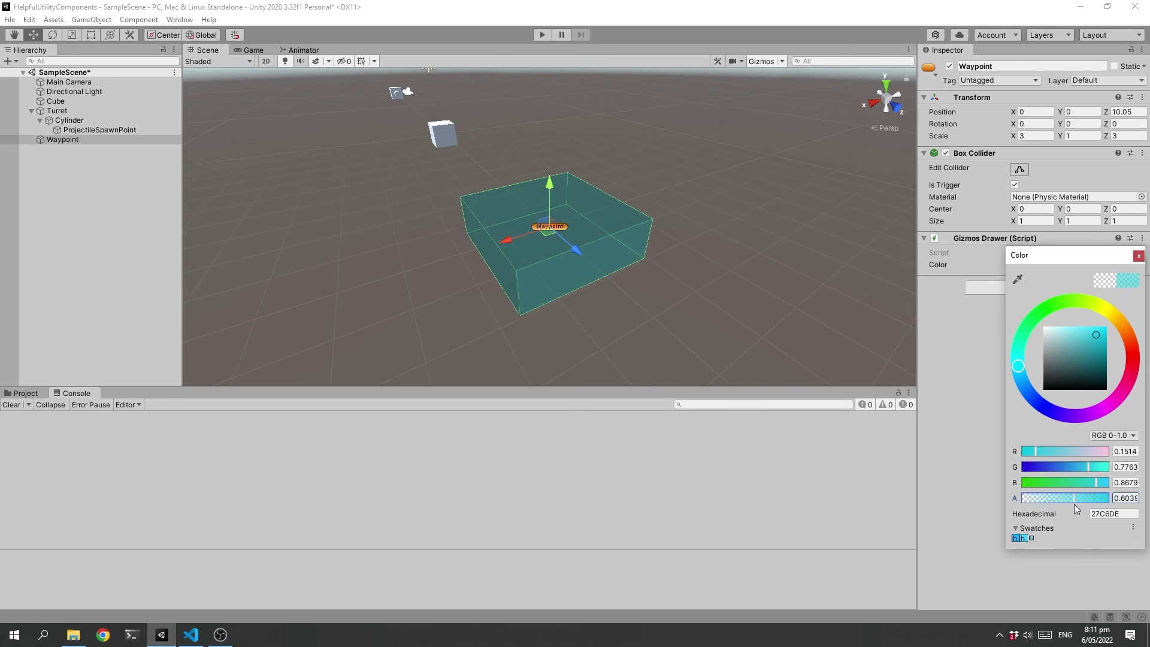
left_click_drag(1113, 320, 1106, 315)
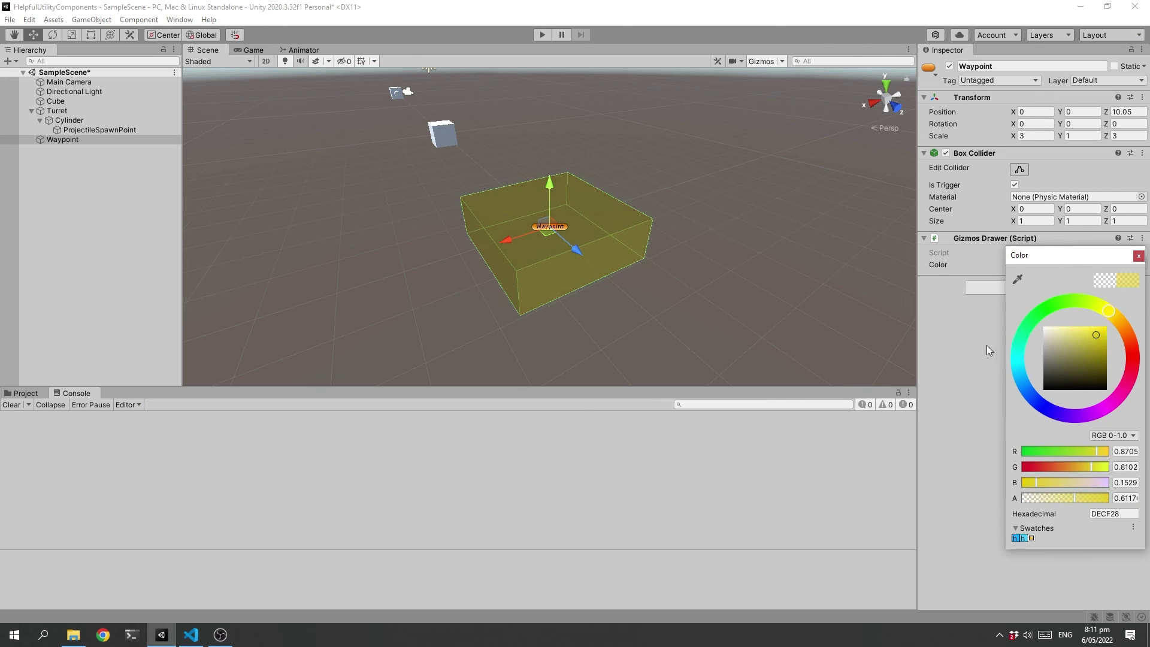
left_click(967, 354)
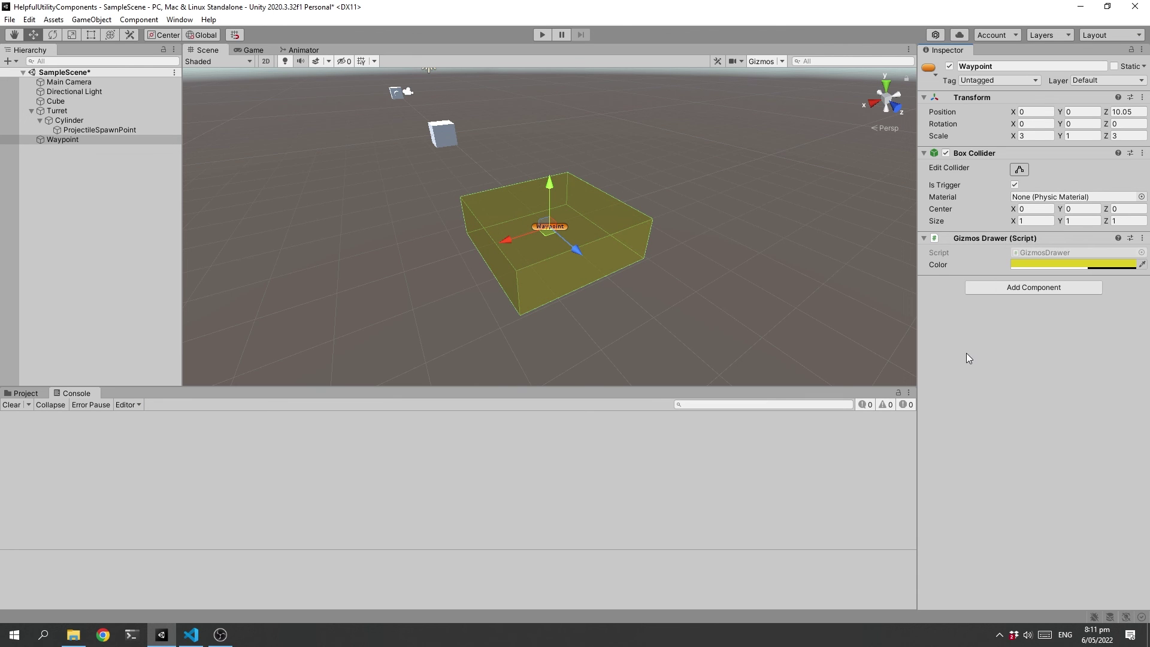
- Select the Cube to check Waypoint's colored volume while deselected, and reselect Waypoint
left_click(57, 103)
left_click_drag(339, 242, 339, 211, "alt")
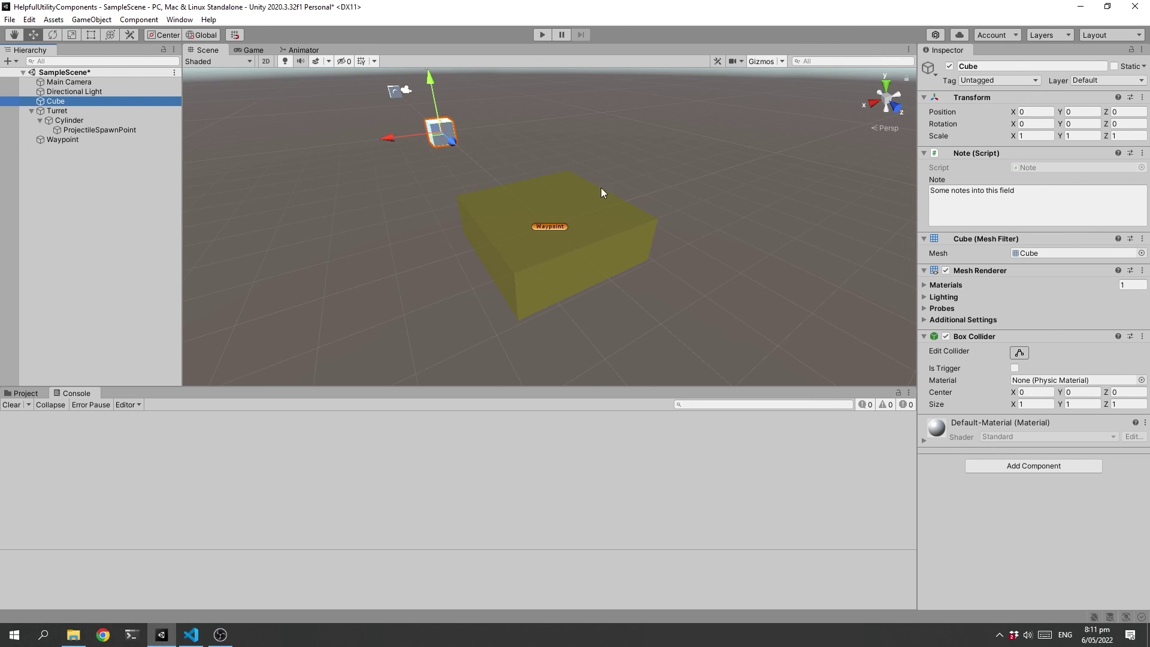
left_click(69, 140)
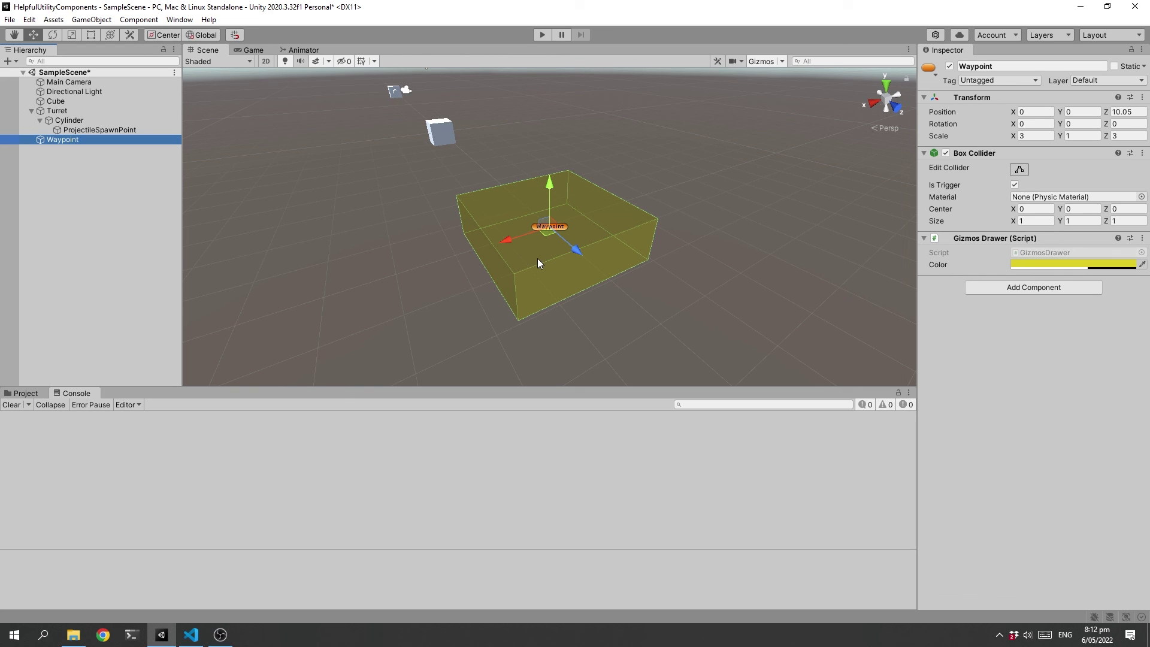
- Rotate Waypoint about 68° around X and stretch its Y scale to about 2.46
left_click(52, 34)
left_click_drag(565, 202, 604, 304)
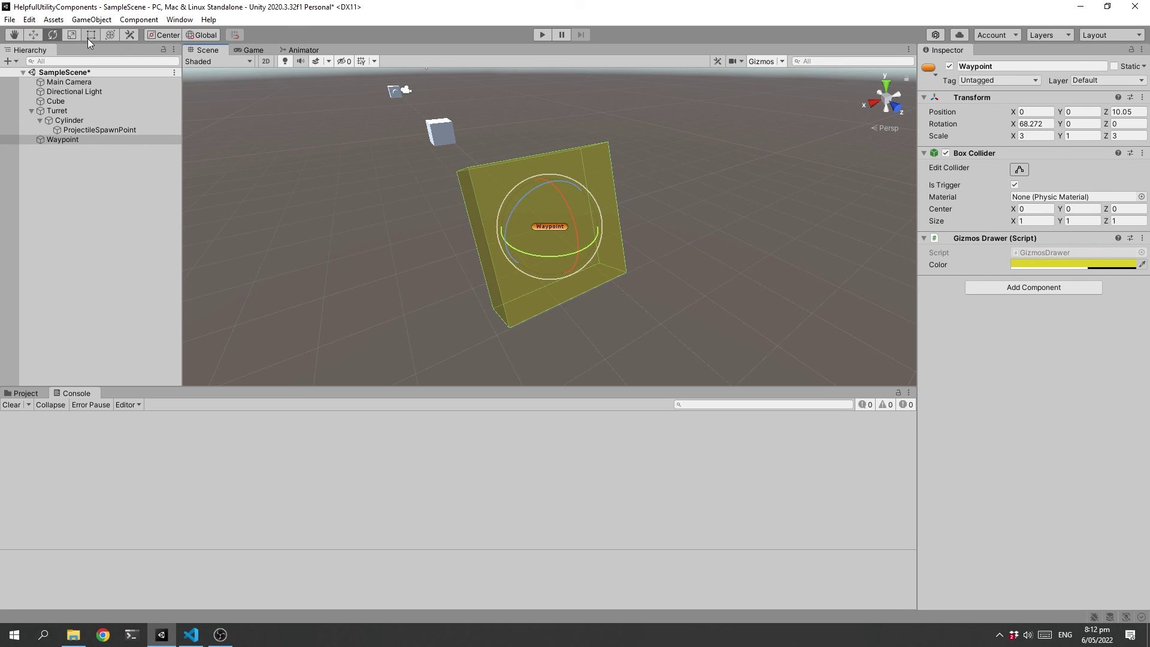
left_click(71, 35)
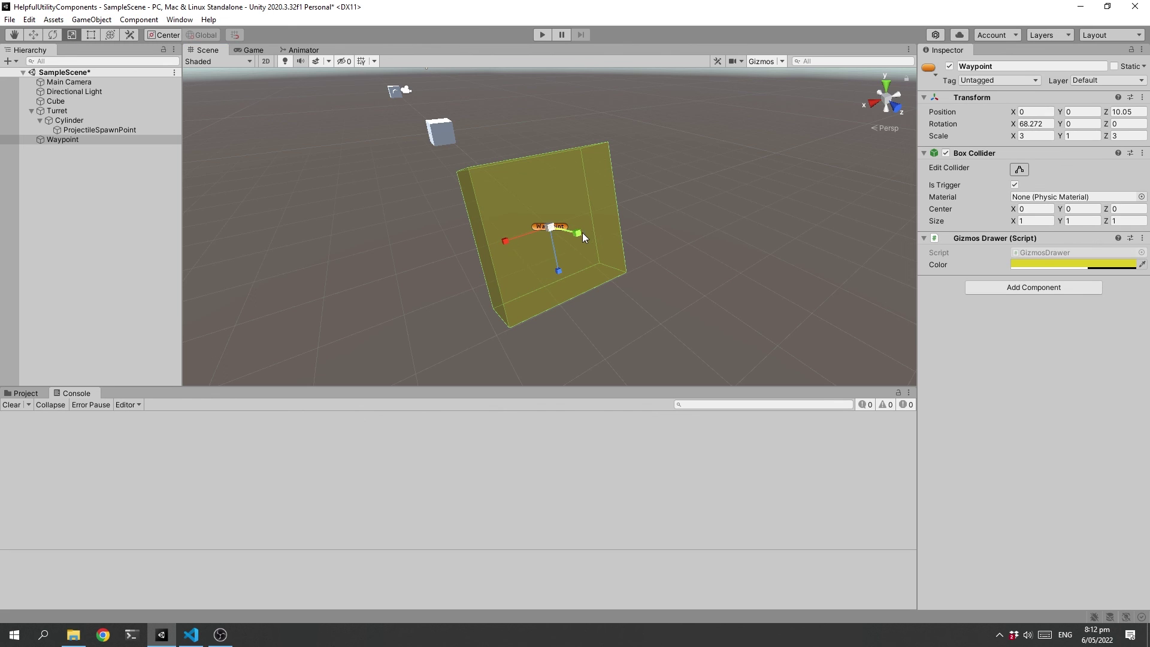
left_click_drag(578, 233, 656, 243)
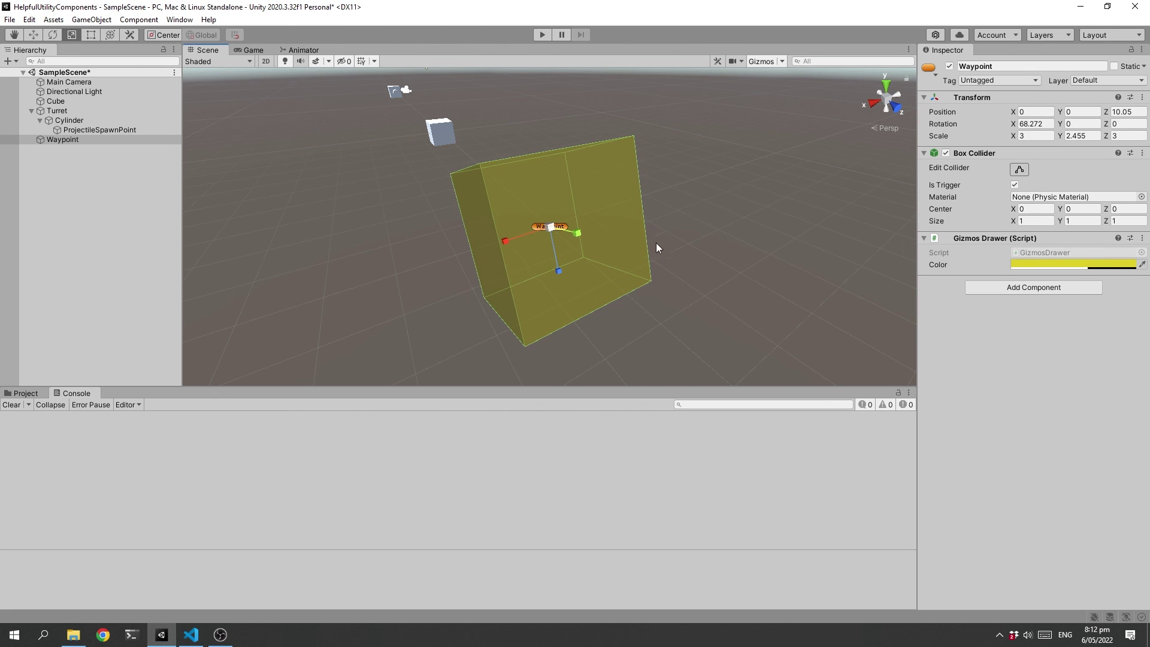
- Deselect Waypoint and check its rotated, scaled volume from farther away in the scene
left_click(324, 237)
scroll(405, 255, "down", 4)
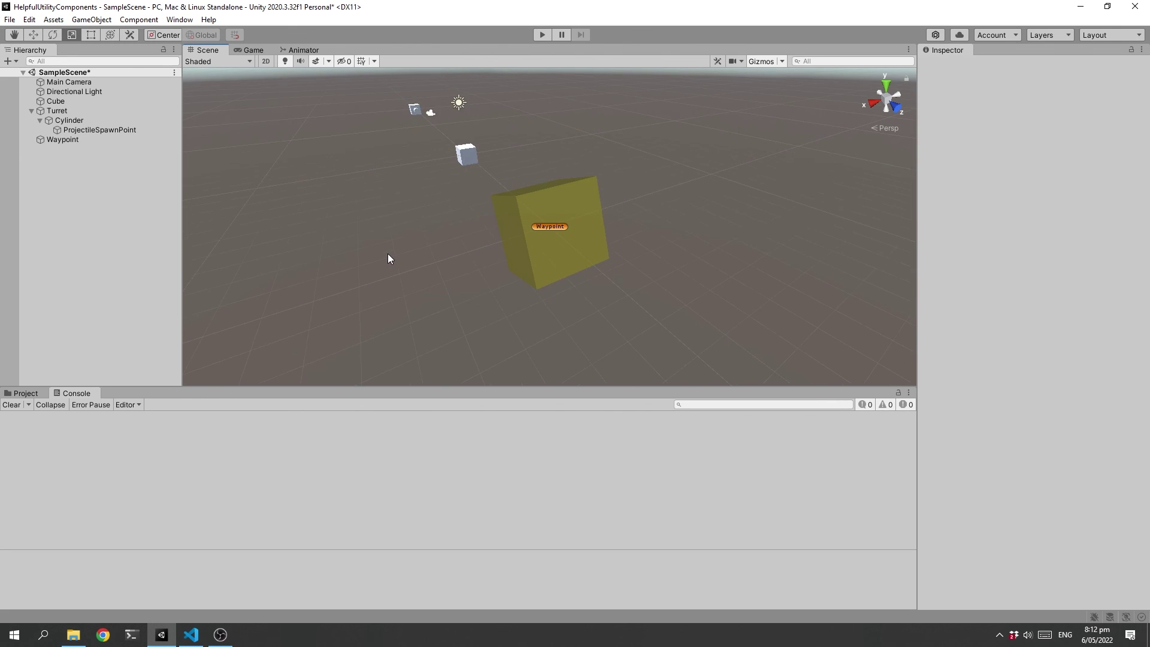
scroll(389, 258, "down", 2)
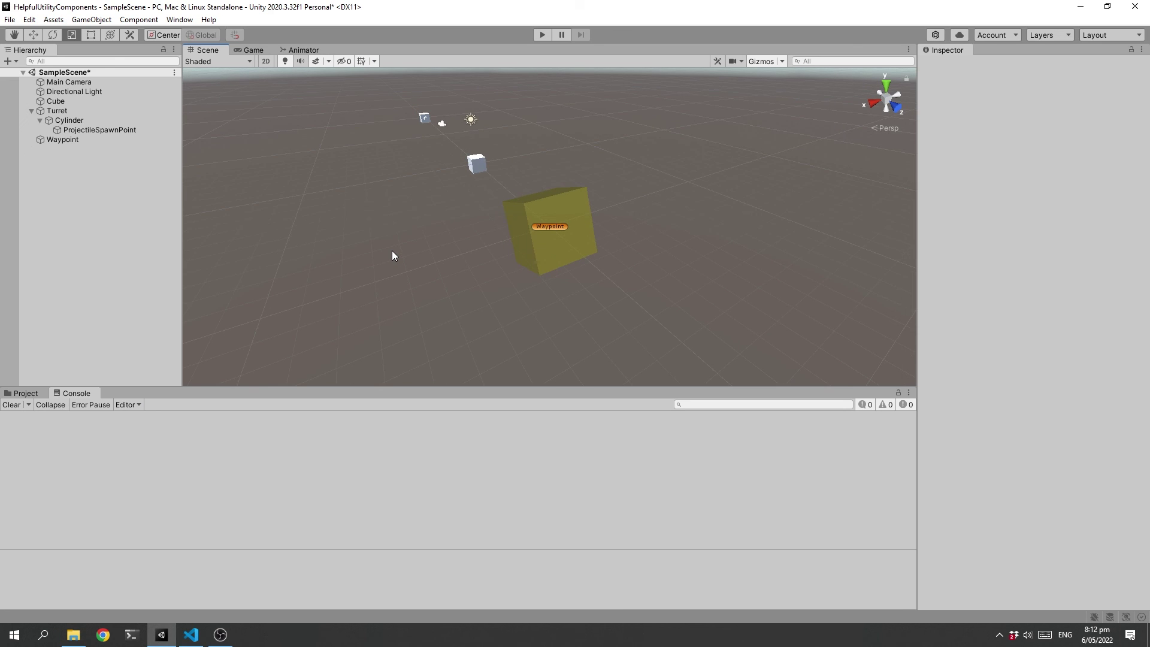